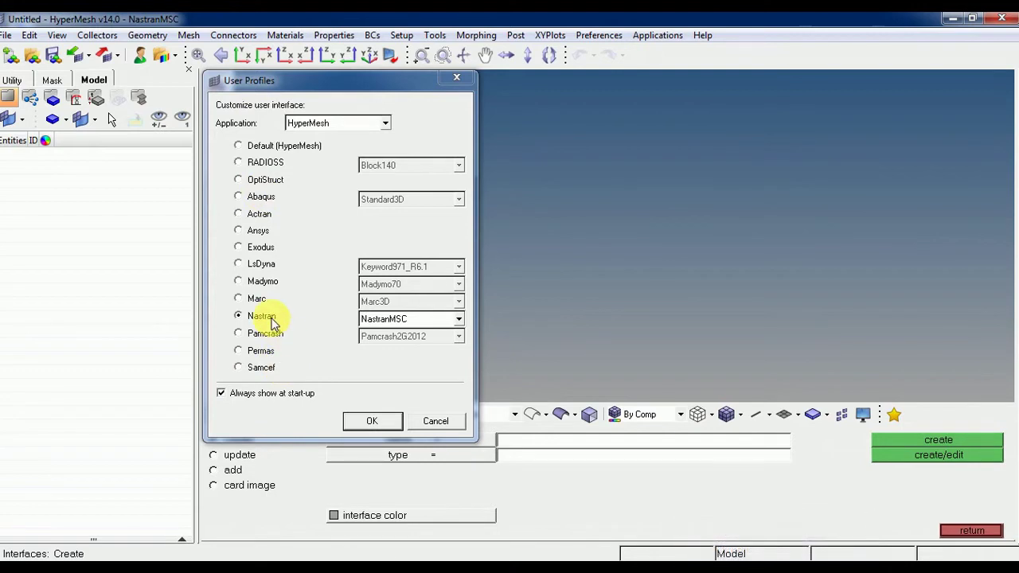
Apply the Nastran user profile with the NastranMSC template
left_click(360, 421)
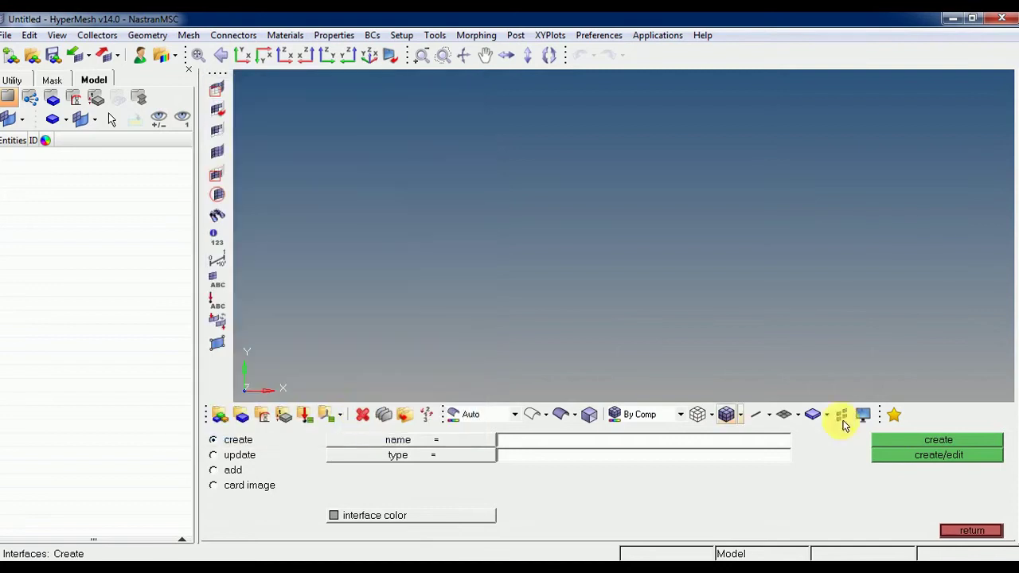
Exit the Interfaces create panel back to the Analysis page menu
left_click(975, 530)
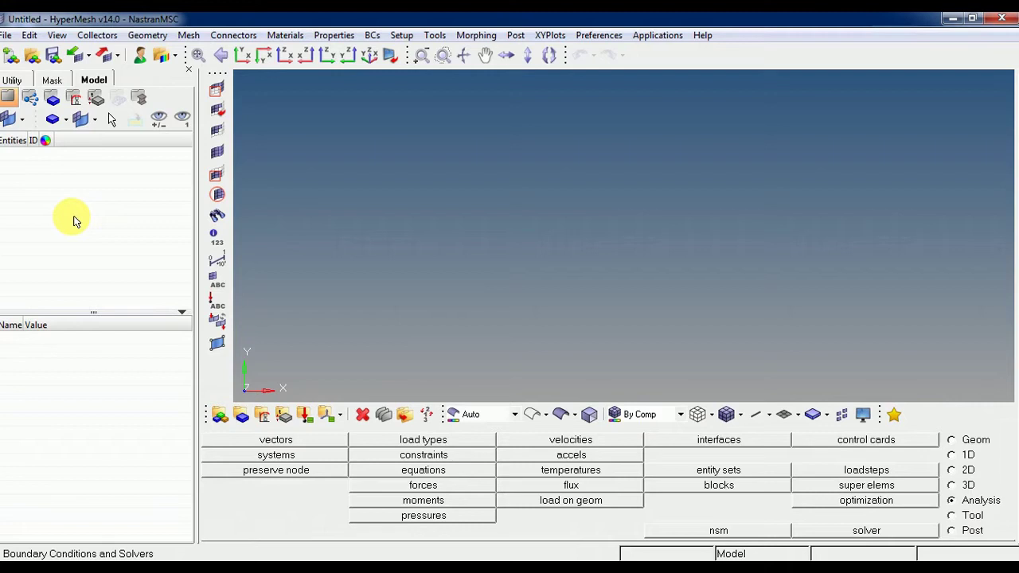
Go to File > Import > Geometry for a geometry import
left_click(8, 37)
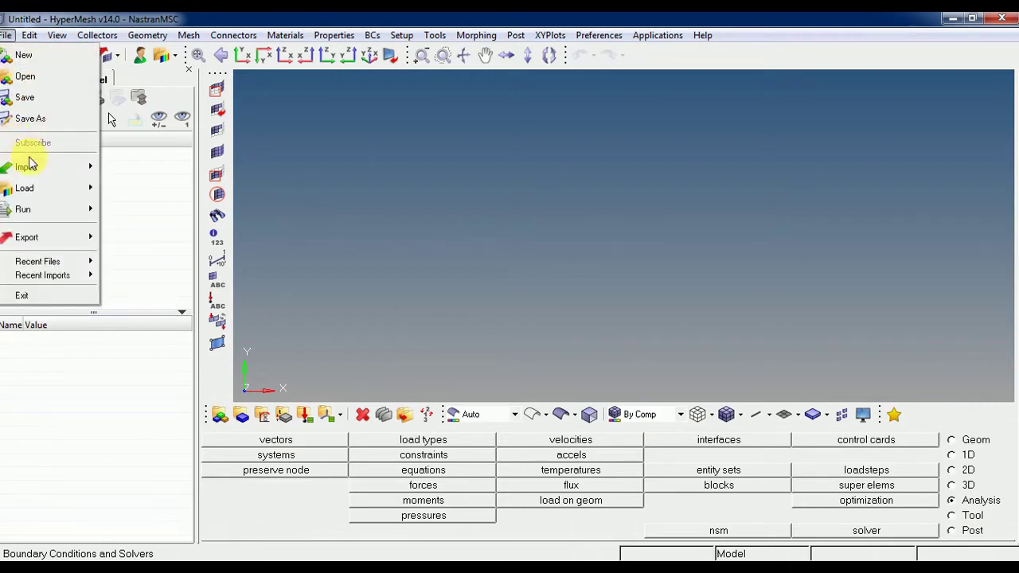
mouse_move(33, 167)
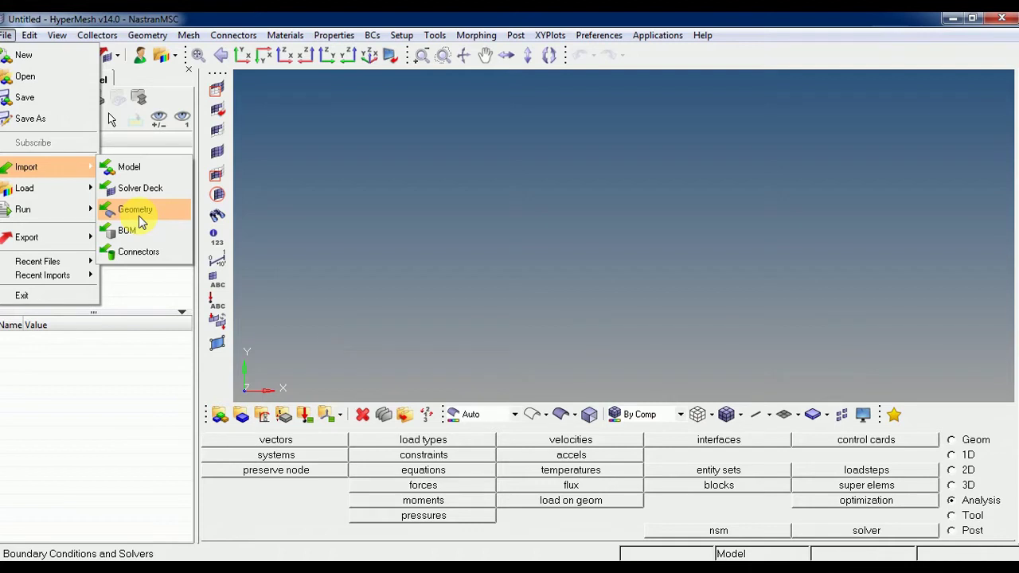
Import Component_BIW_02.igs from the Desktop\Hypermesh folder as geometry
left_click(139, 216)
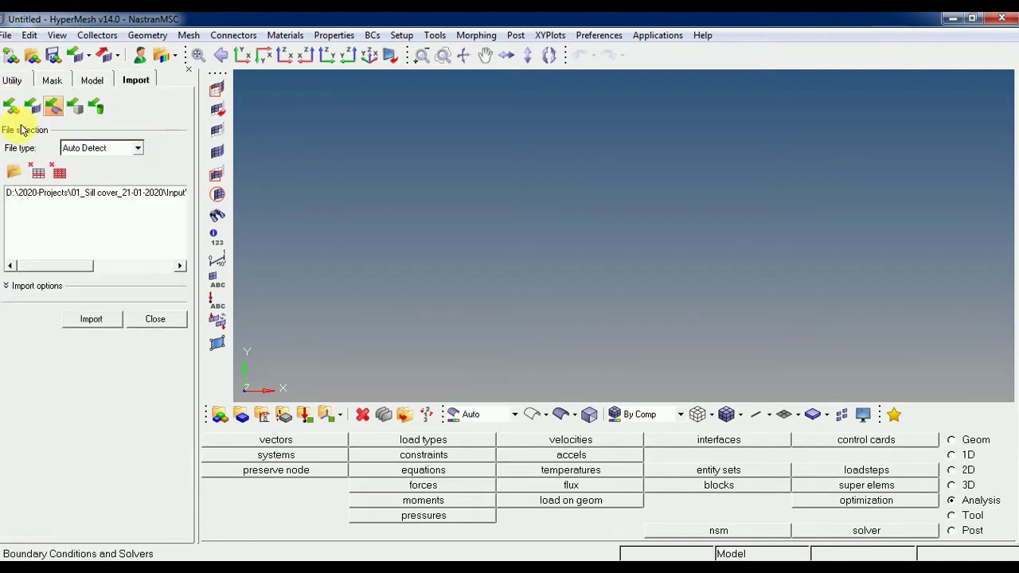
left_click(60, 172)
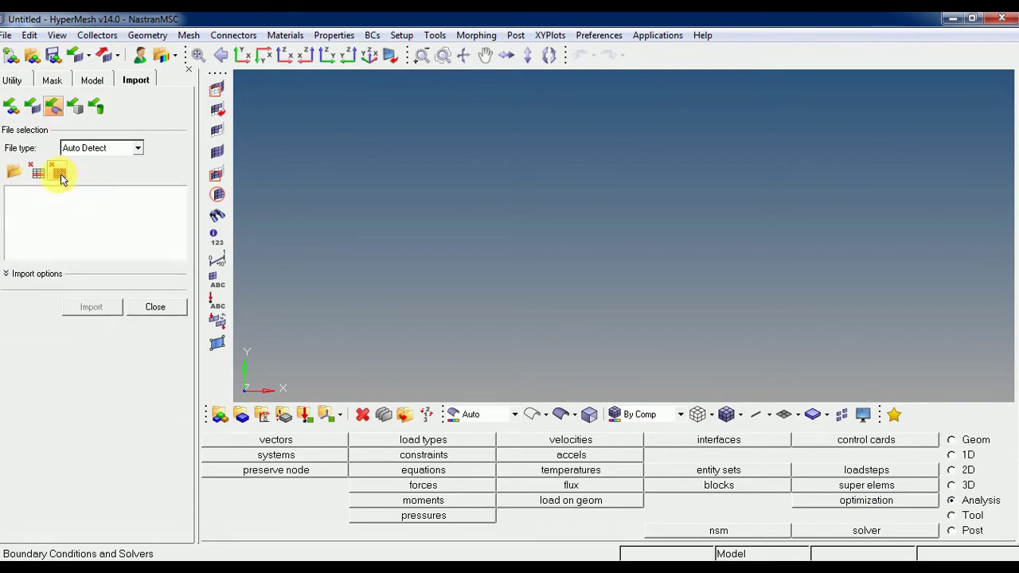
left_click(14, 172)
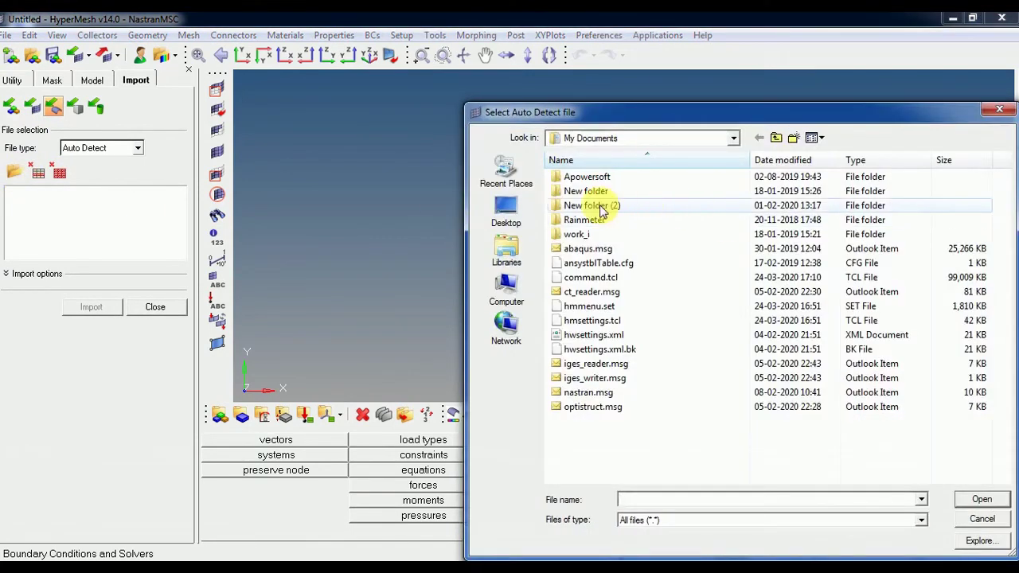
left_click(506, 209)
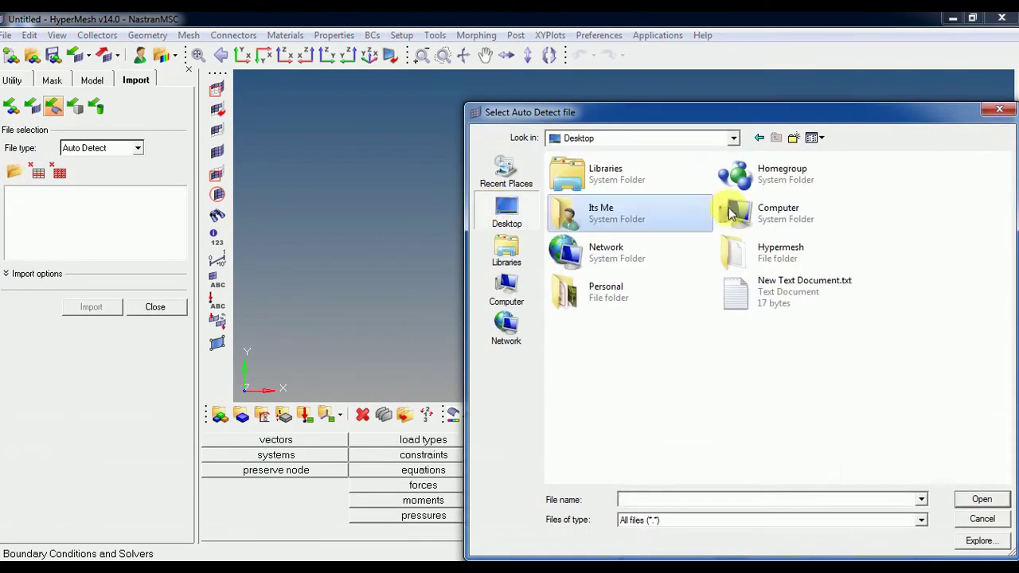
double_click(789, 257)
left_click(621, 177)
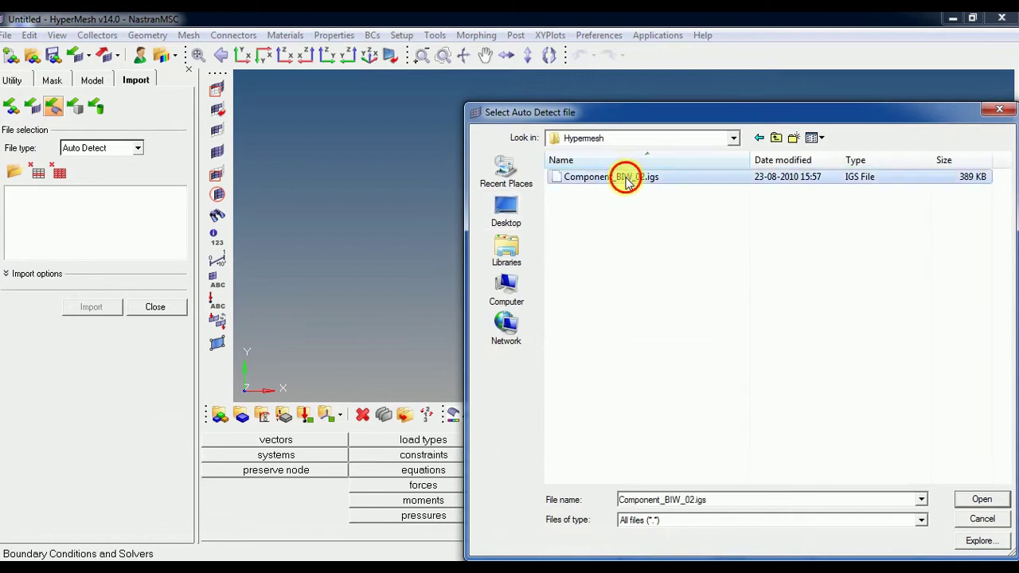
left_click(983, 499)
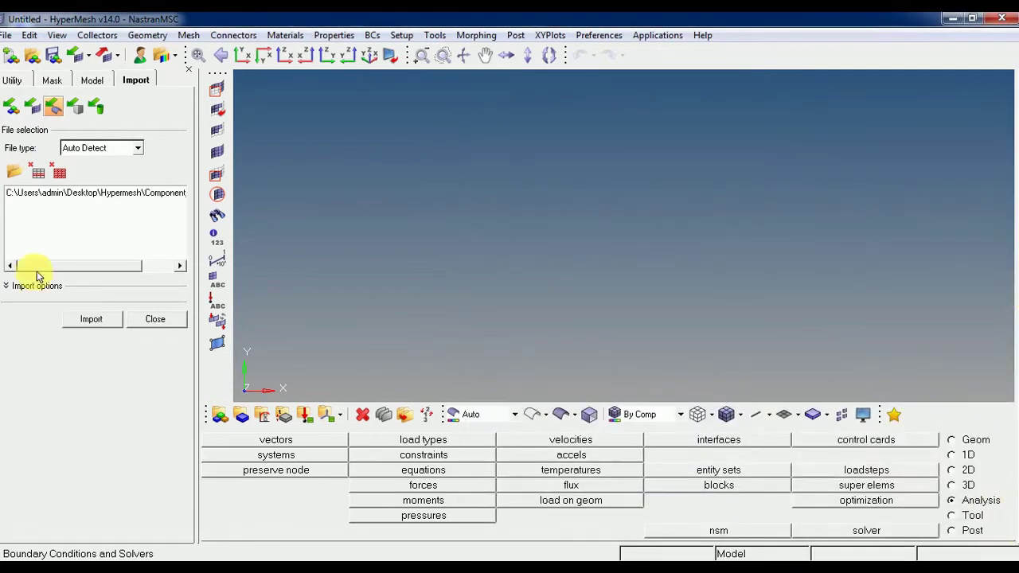
left_click(100, 320)
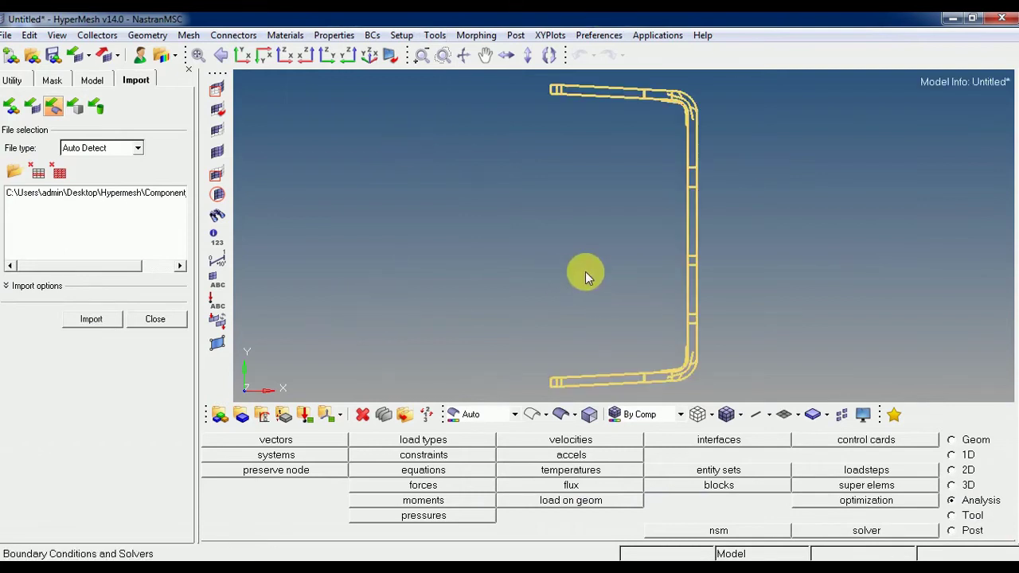
Close the import panel and expand component M10000 in the Model browser
left_click_drag(633, 174, 592, 249, "ctrl")
right_click_drag(593, 249, 539, 281, "ctrl")
left_click(168, 322)
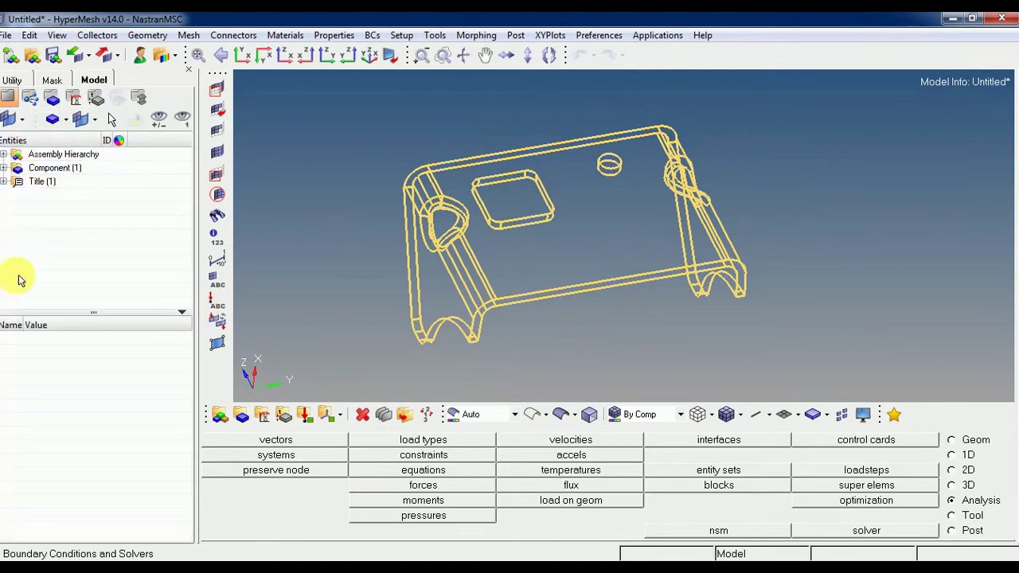
left_click(4, 169)
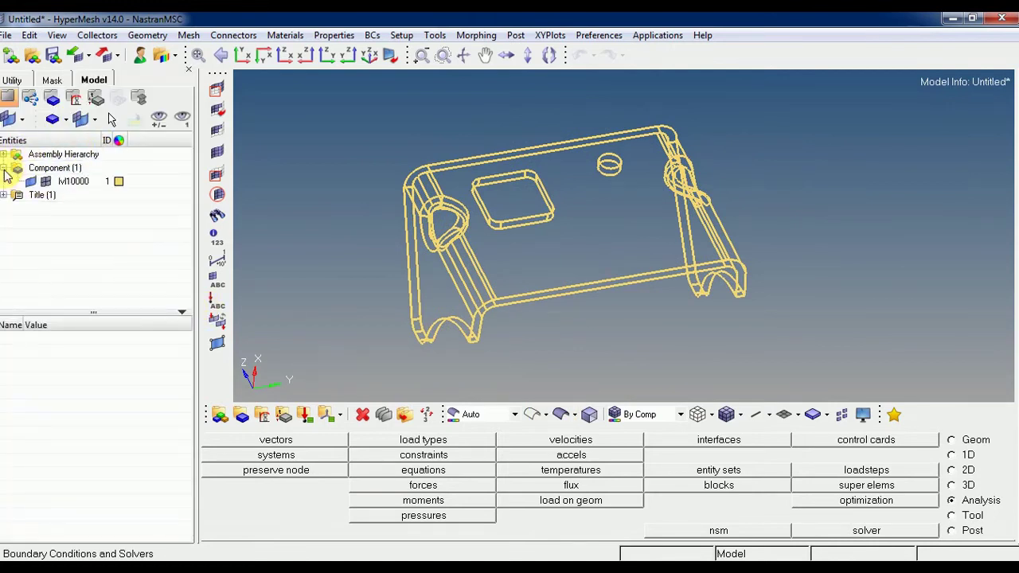
left_click(75, 181)
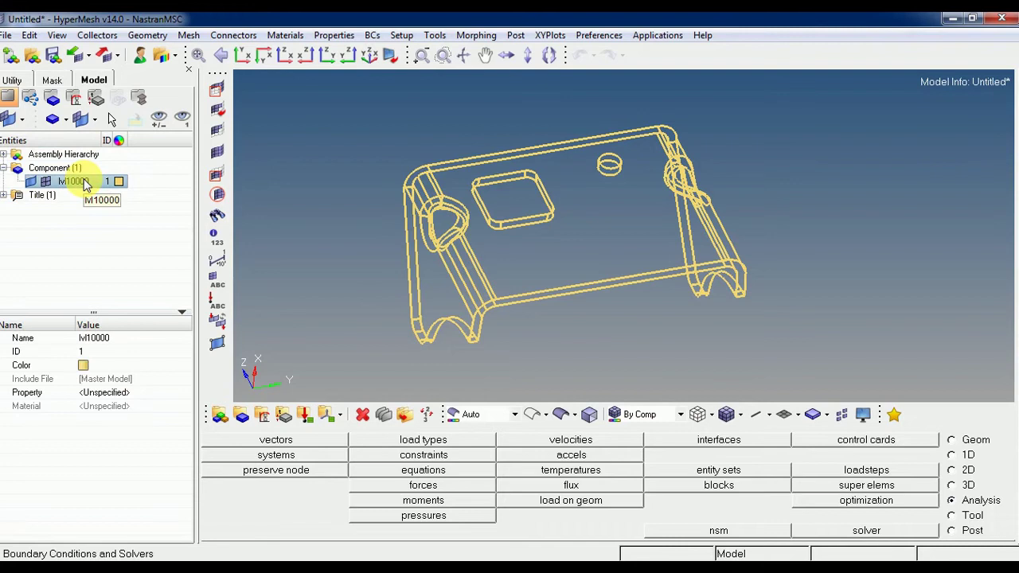
Rename the imported component to Part_1, correcting the mistyped 'PArt_1'
right_click(85, 182)
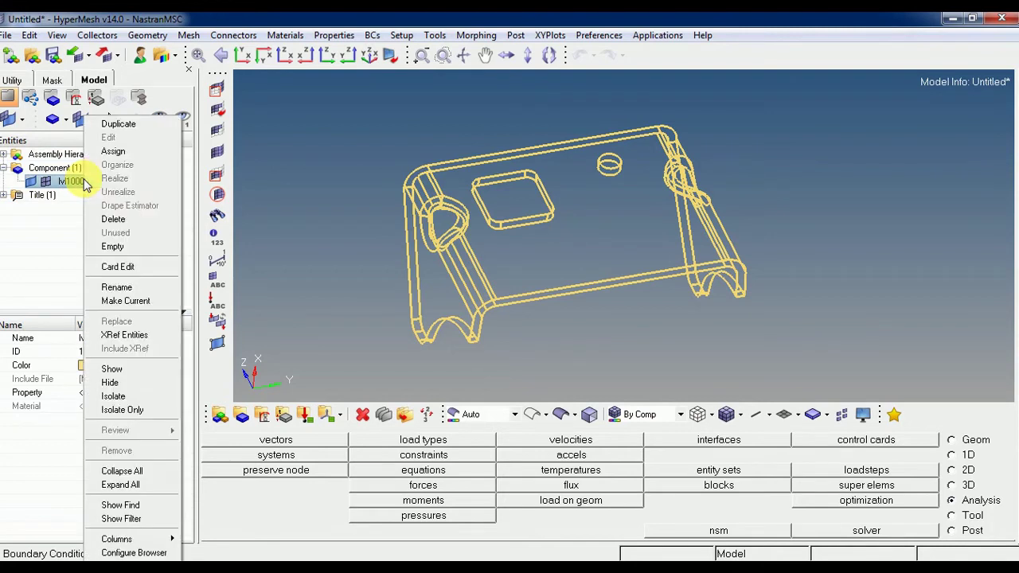
left_click(119, 287)
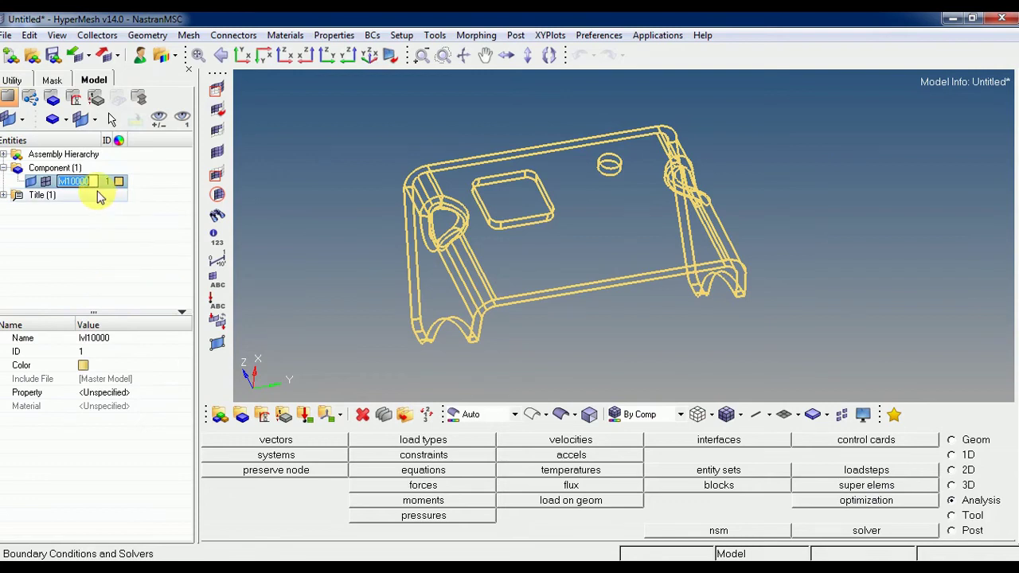
type("PArt_1")
key("Return")
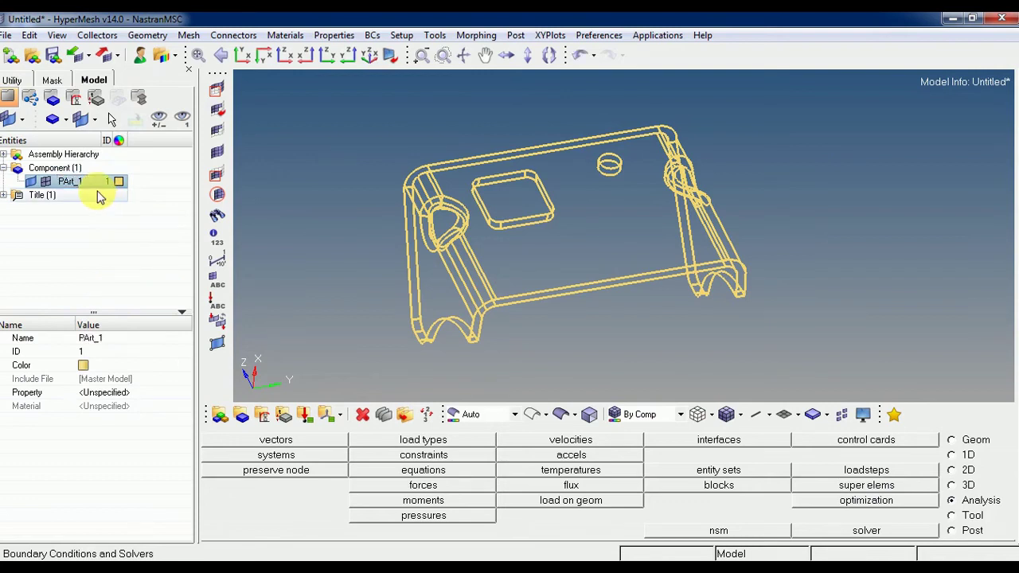
right_click(79, 183)
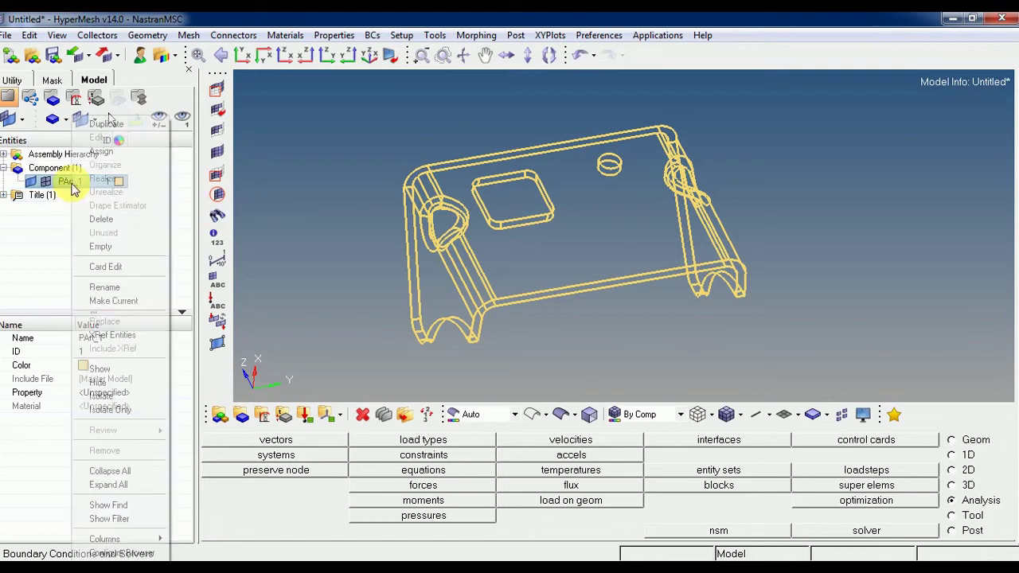
left_click(104, 287)
left_click(63, 181)
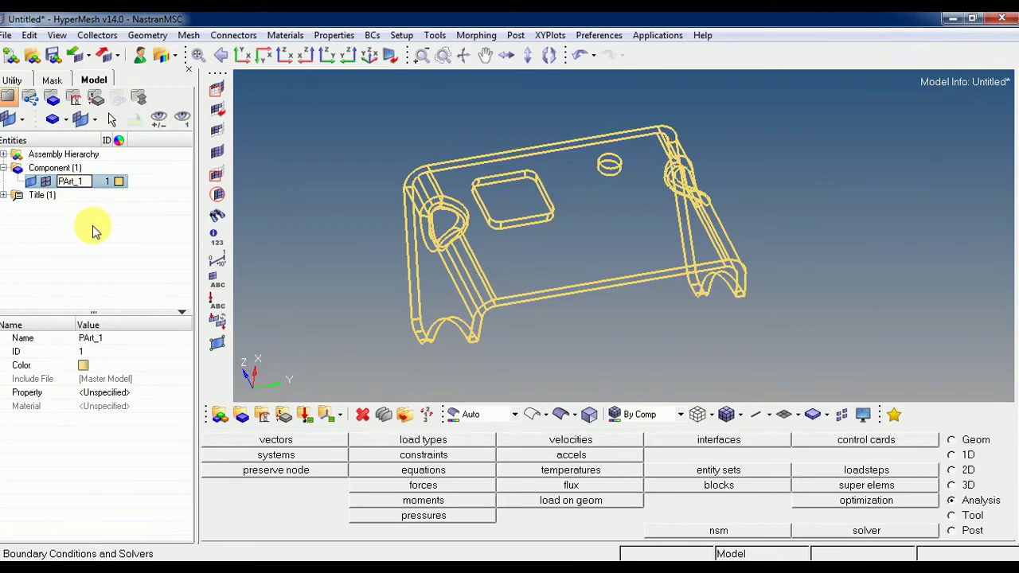
key("Delete")
type("a")
left_click(112, 233)
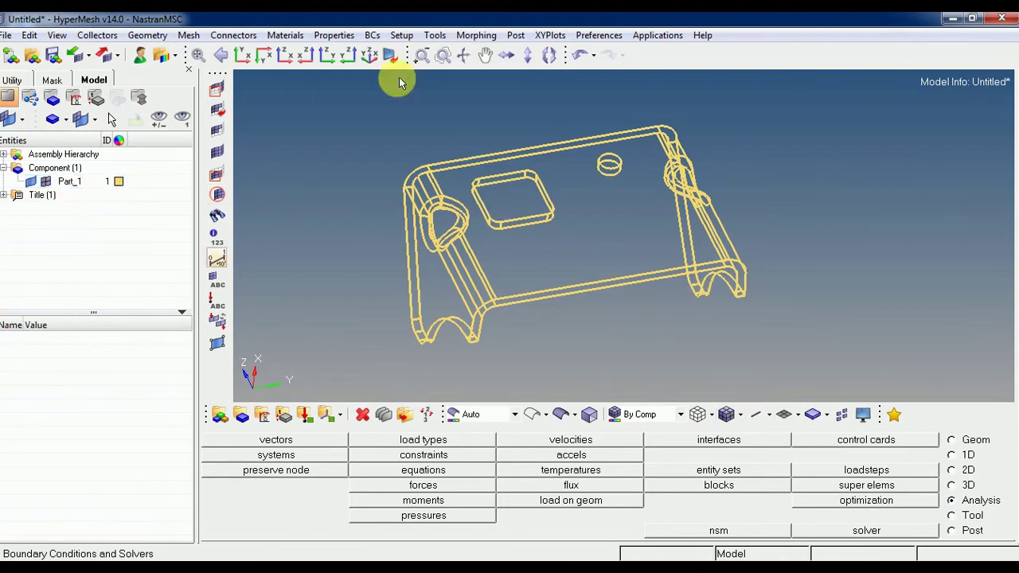
Make Part_1 the current component
left_click(70, 182)
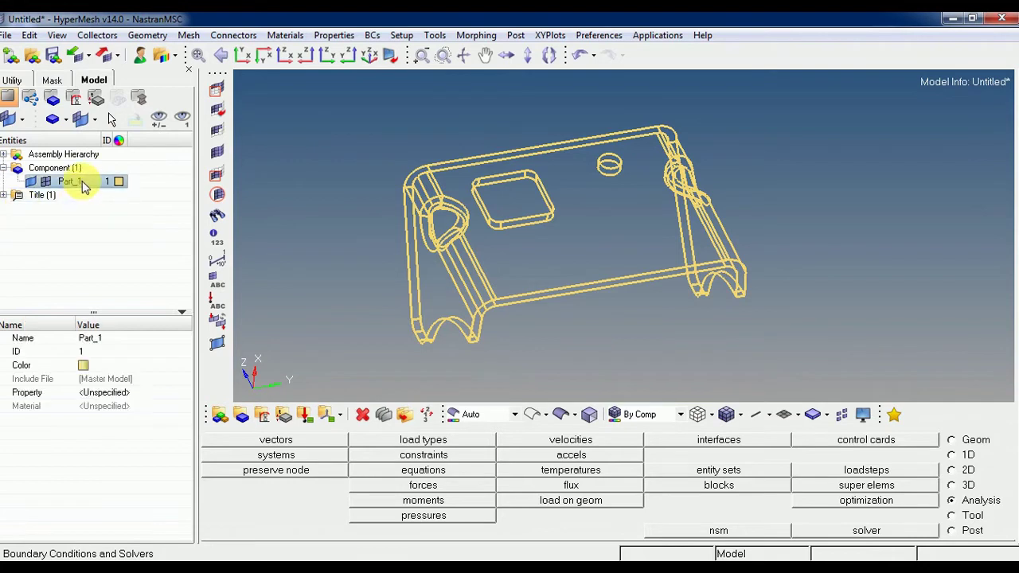
right_click(75, 182)
left_click(127, 300)
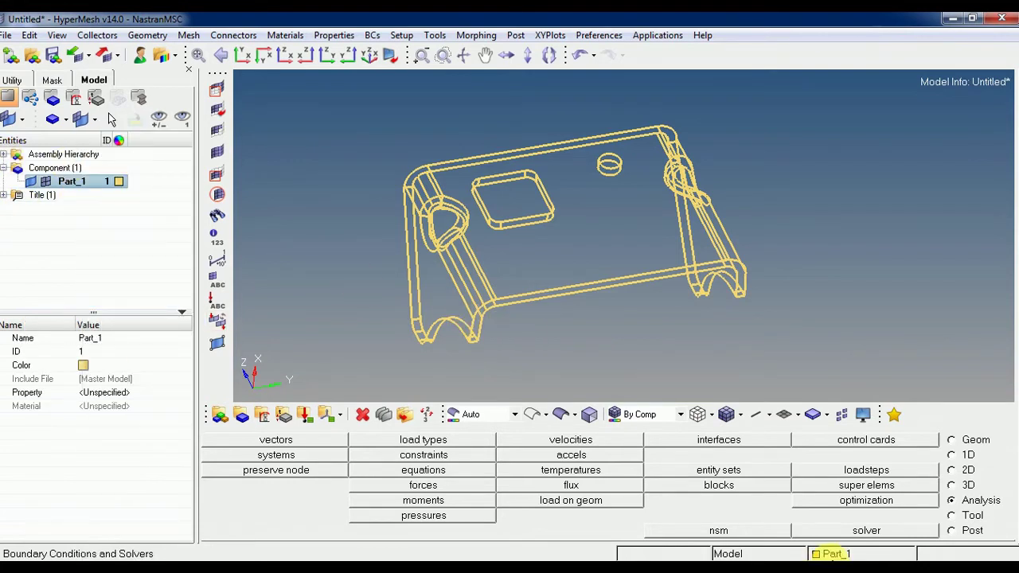
Display Part_1 coloured By Topo so its surface edges show
right_click_drag(557, 252, 536, 252, "ctrl")
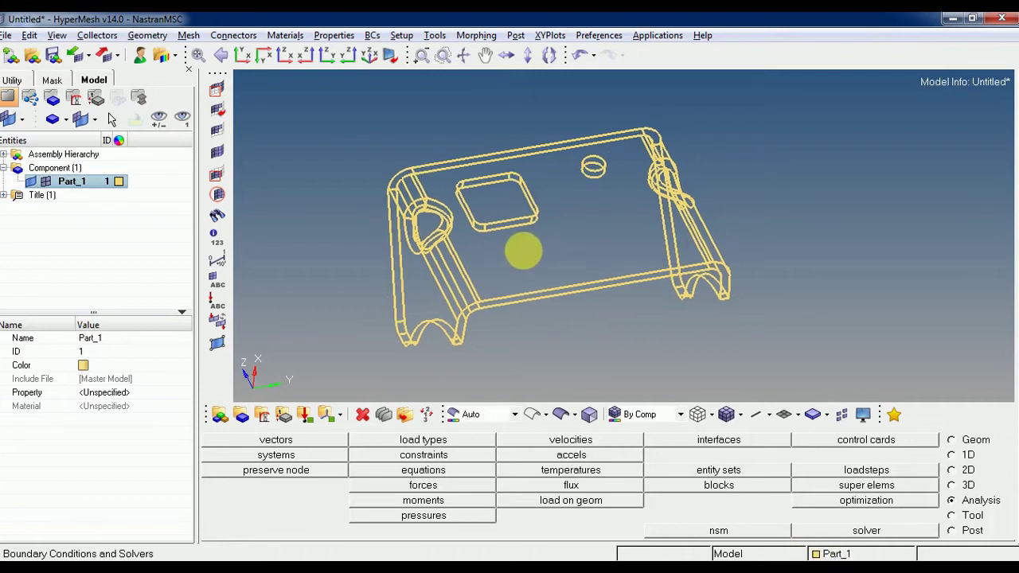
left_click(560, 414)
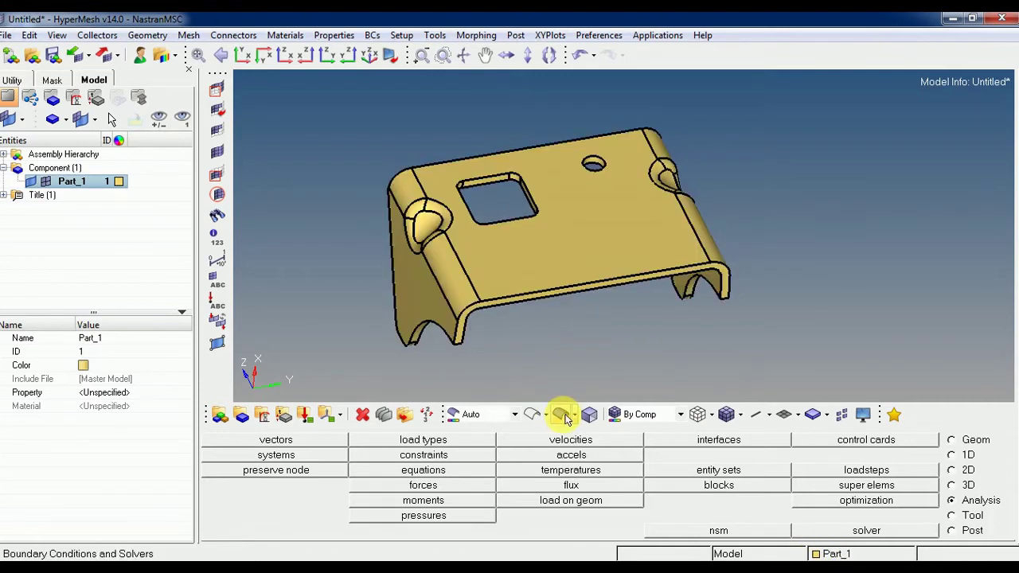
mouse_move(489, 281)
left_mouse_down("ctrl")
mouse_move(503, 299)
mouse_move(509, 278)
mouse_move(491, 284)
left_mouse_up("ctrl")
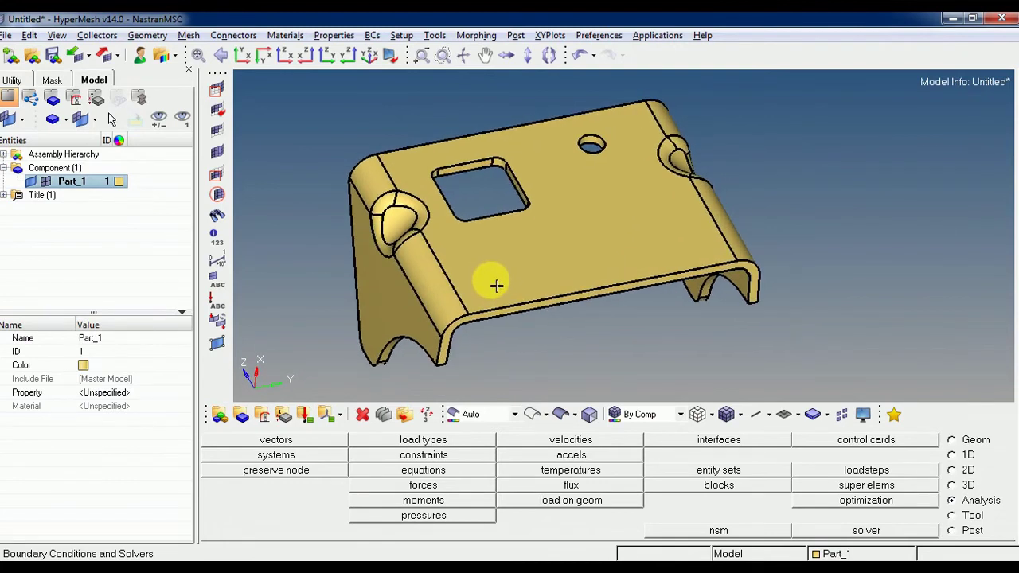
left_click(515, 414)
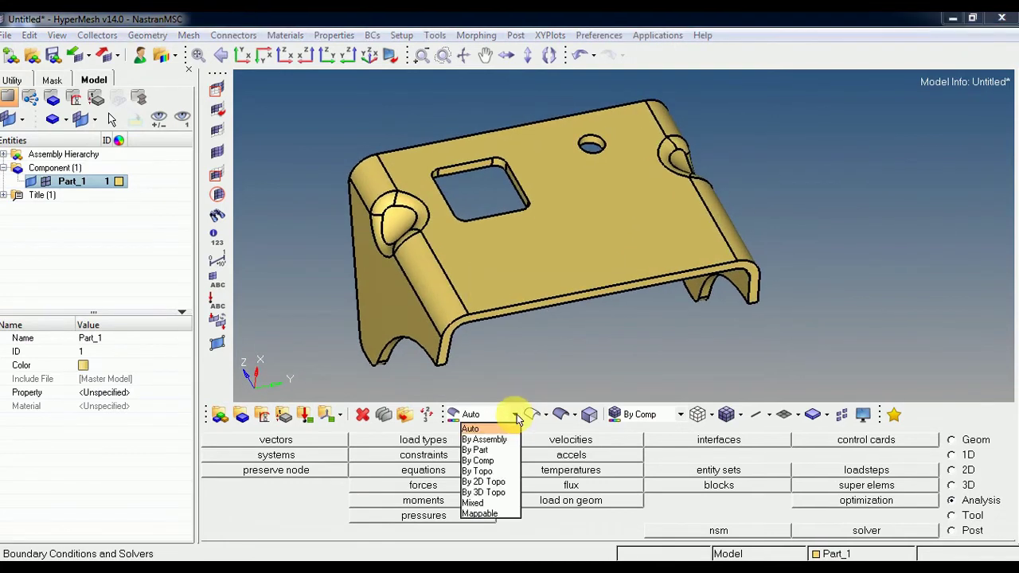
left_click(483, 472)
left_click(597, 189)
left_click_drag(596, 190, 472, 279, "ctrl")
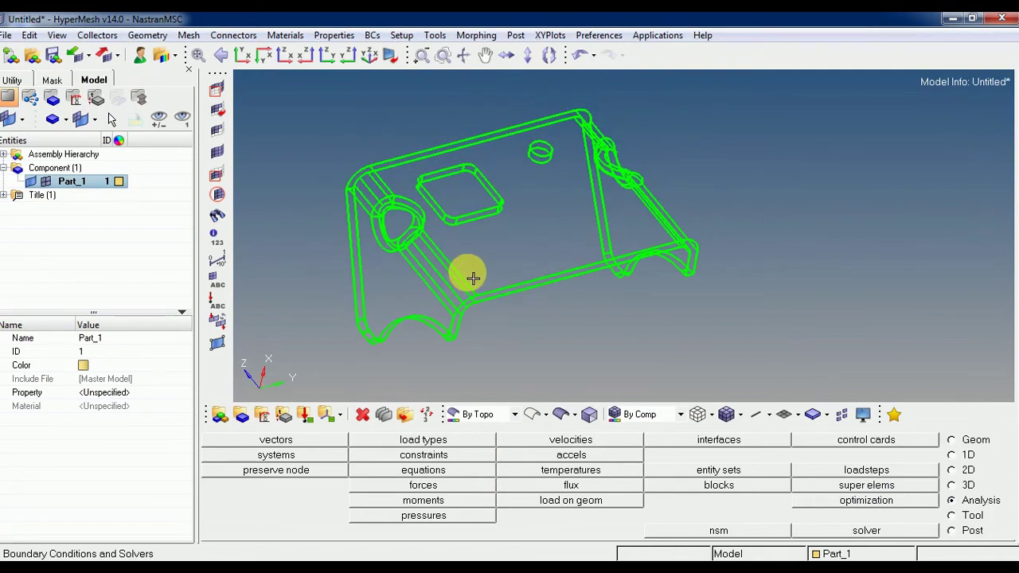
Delete Part_1's solid entity, keeping only its bounding surfaces
key("F2")
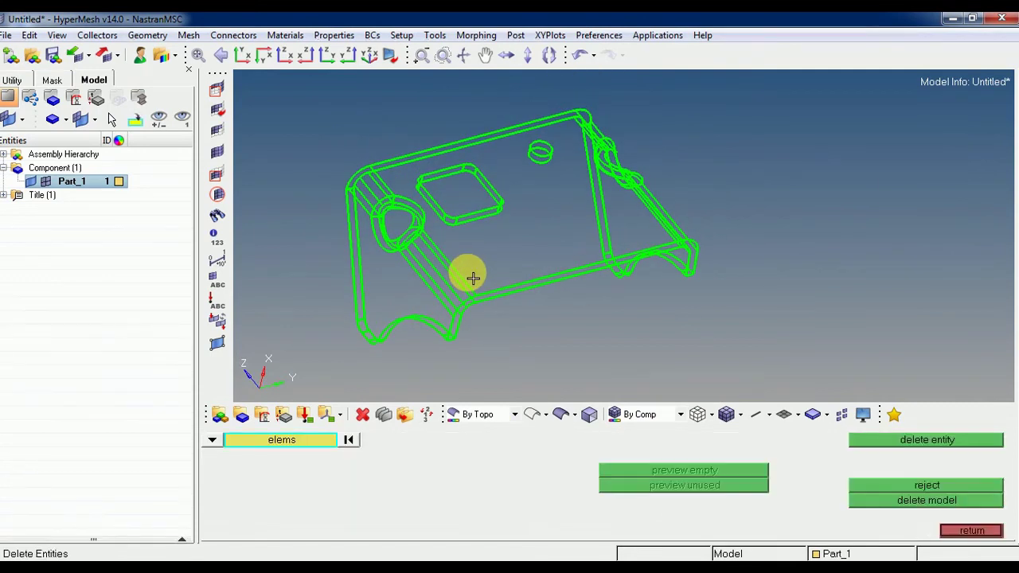
left_click(211, 442)
left_click(657, 547)
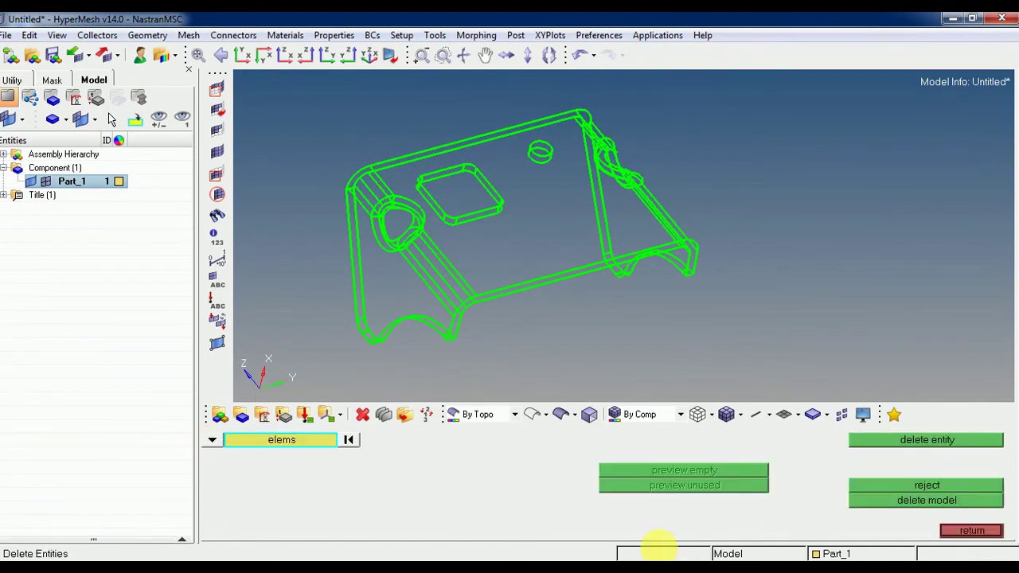
left_click(212, 442)
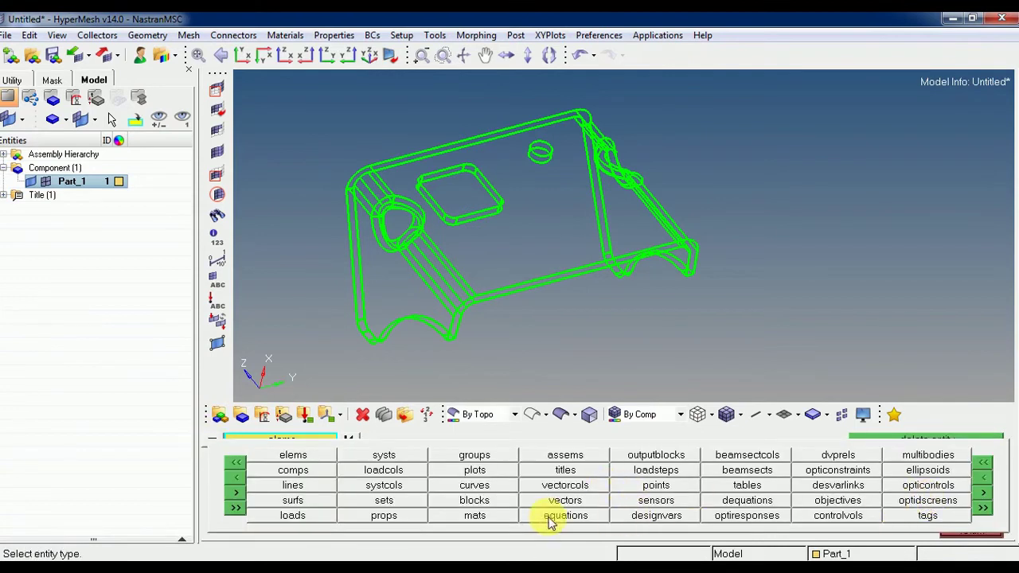
left_click(983, 508)
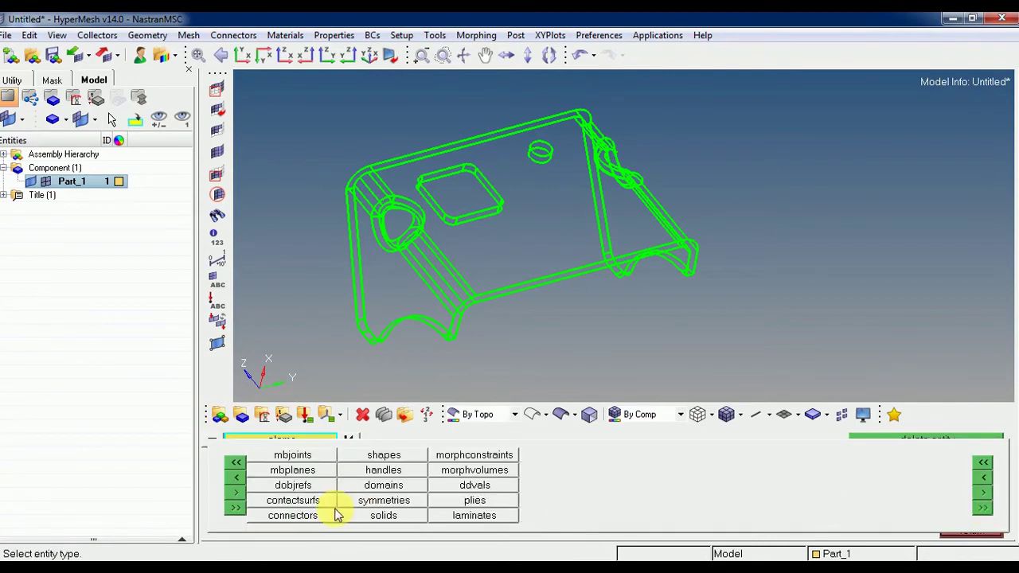
left_click(360, 515)
left_click(454, 273)
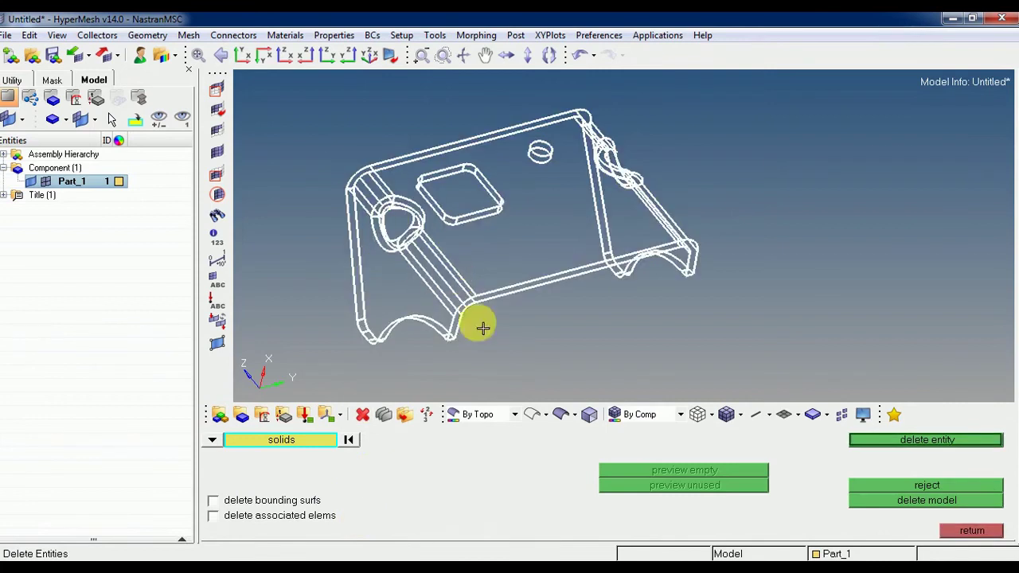
left_click(960, 439)
left_click(970, 531)
right_click_drag(438, 249, 475, 252, "ctrl")
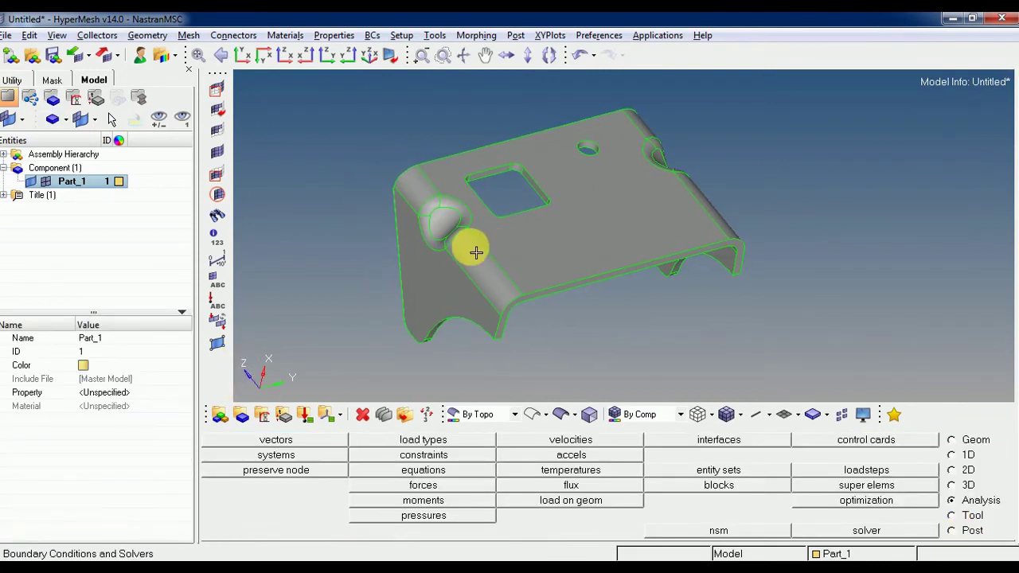
scroll(475, 253, "up", 2)
mouse_move(472, 246)
left_mouse_down("ctrl")
mouse_move(483, 273)
mouse_move(536, 279)
mouse_move(478, 288)
mouse_move(445, 276)
mouse_move(757, 263)
mouse_move(442, 280)
mouse_move(425, 265)
mouse_move(499, 282)
left_mouse_up("ctrl")
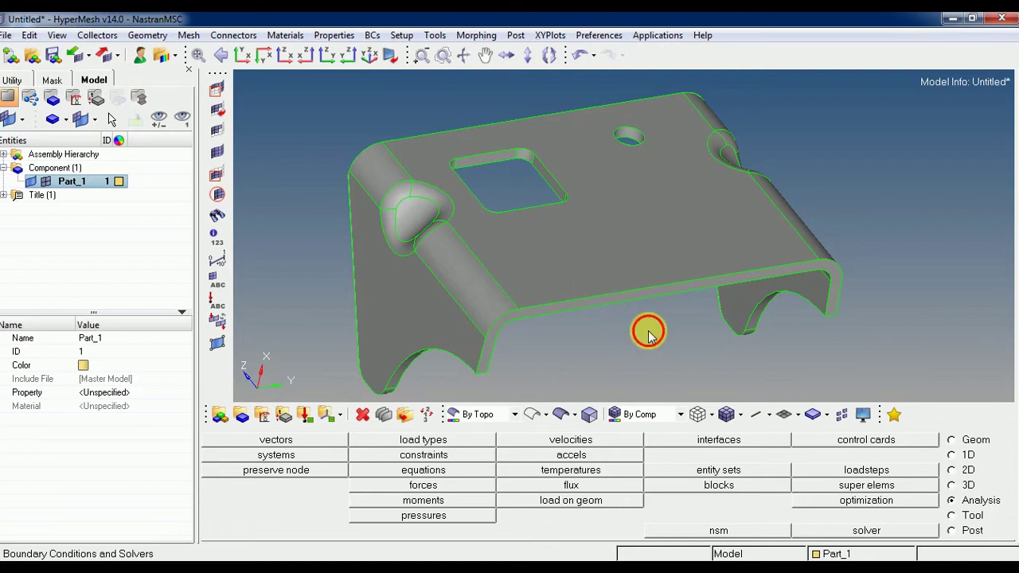
mouse_move(648, 330)
left_mouse_down("ctrl")
mouse_move(620, 342)
mouse_move(608, 325)
mouse_move(785, 315)
mouse_move(789, 236)
mouse_move(677, 263)
left_mouse_up("ctrl")
scroll(660, 294, "up", 4)
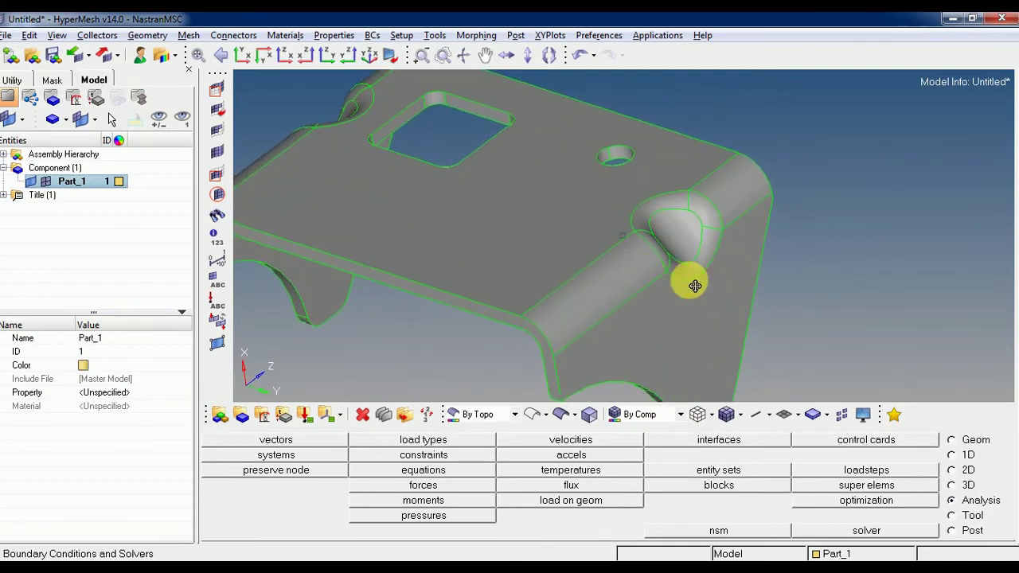
scroll(614, 289, "down", 3)
scroll(716, 280, "up", 2)
scroll(614, 295, "down", 5)
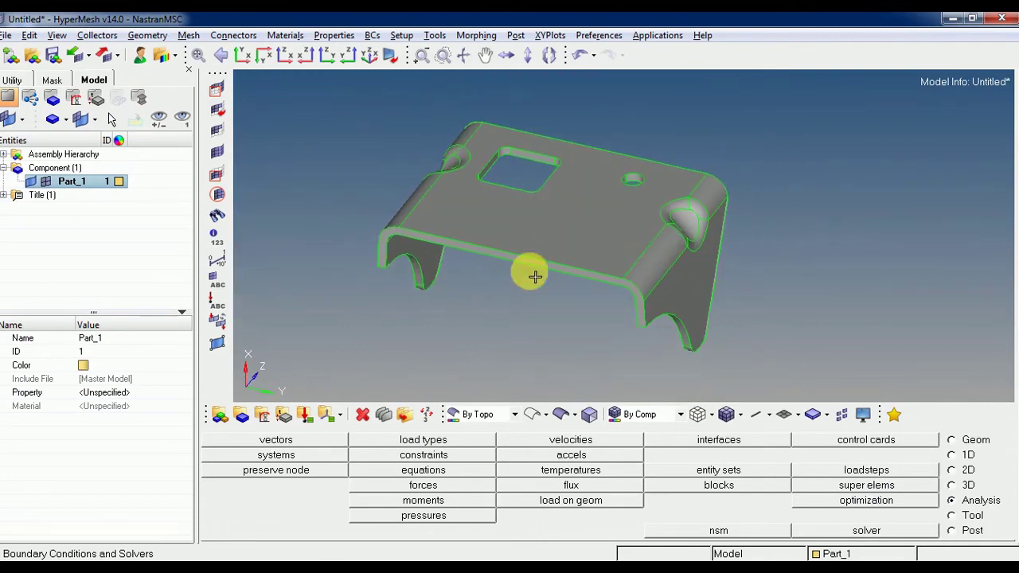
mouse_move(522, 276)
left_mouse_down("ctrl")
mouse_move(610, 302)
mouse_move(326, 295)
mouse_move(399, 259)
mouse_move(527, 255)
mouse_move(520, 260)
left_mouse_up("ctrl")
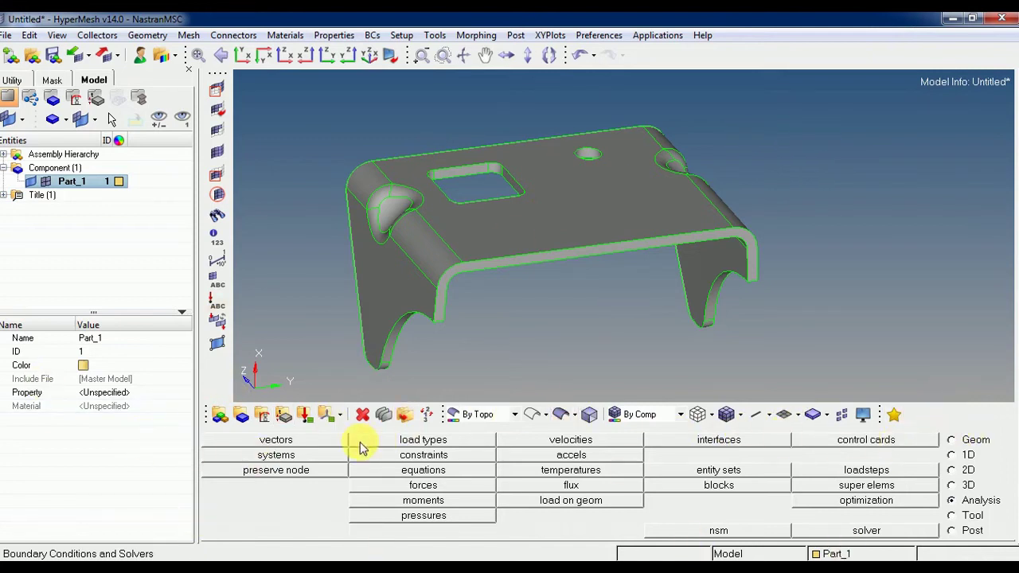
Cycle through the Geom, 1D, 2D, 3D, Analysis, Tool and Post pages, ending on Geom
left_click(952, 440)
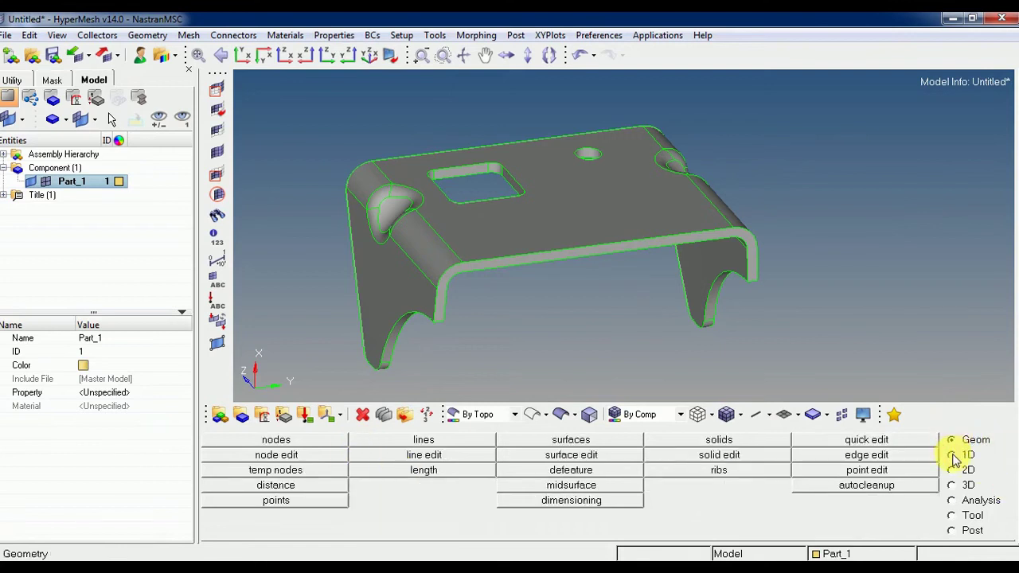
left_click(952, 455)
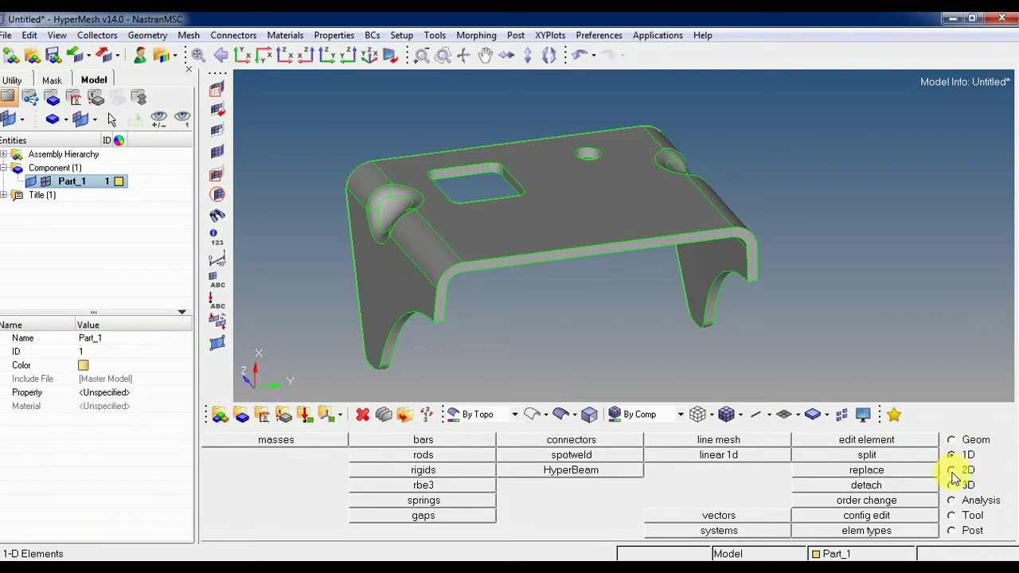
left_click(951, 470)
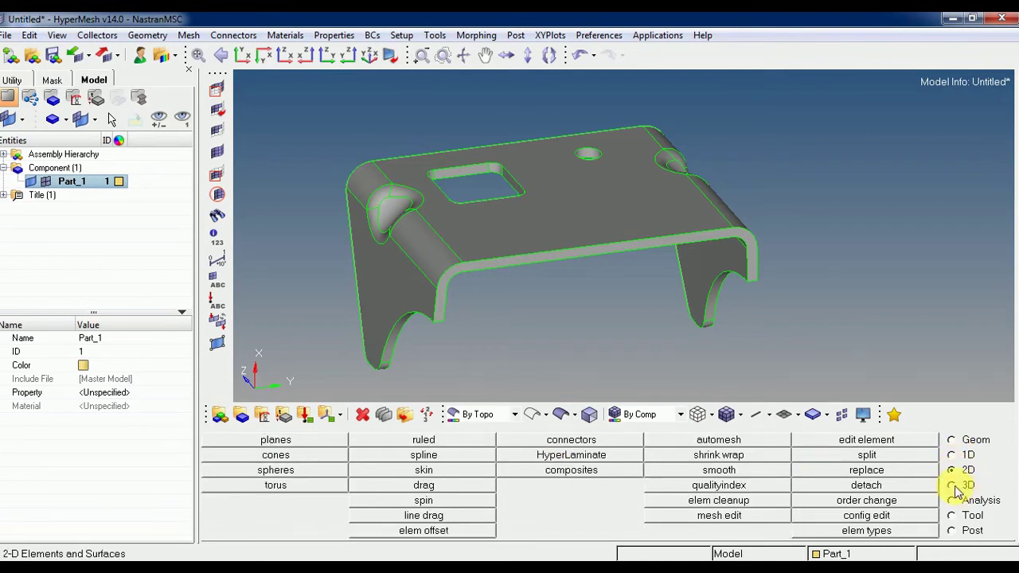
left_click(953, 486)
left_click(953, 502)
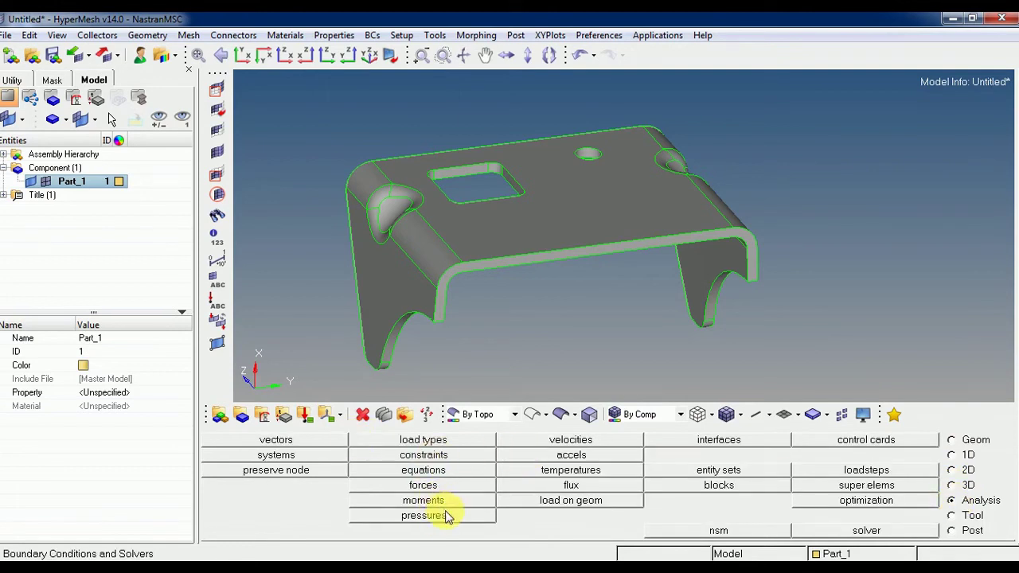
left_click(951, 515)
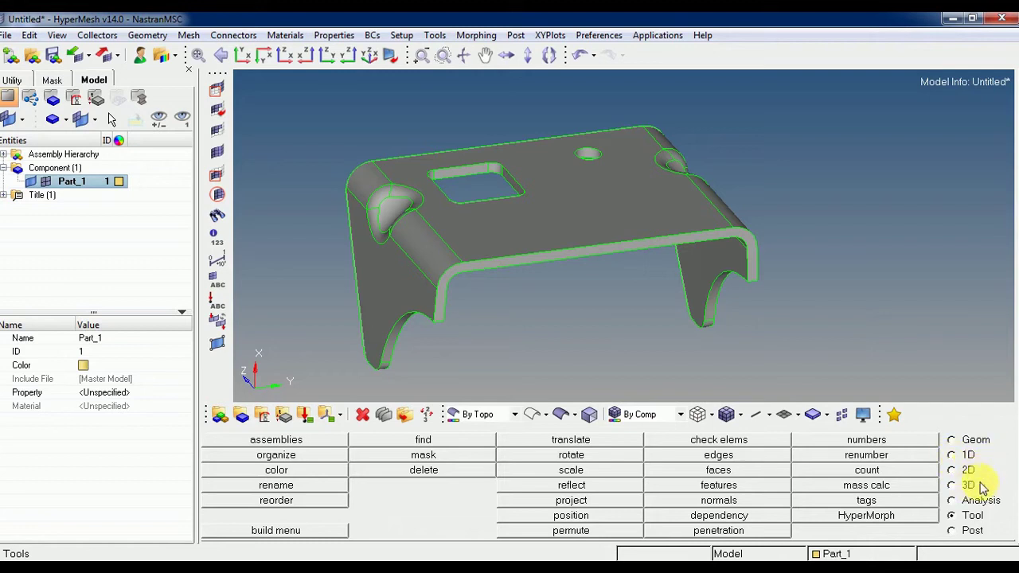
left_click(952, 530)
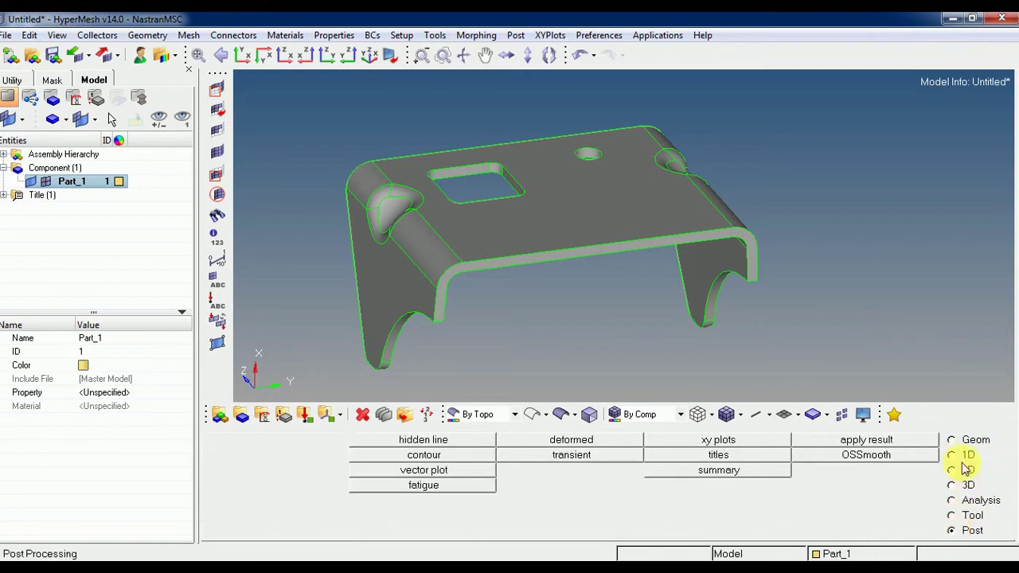
left_click(952, 440)
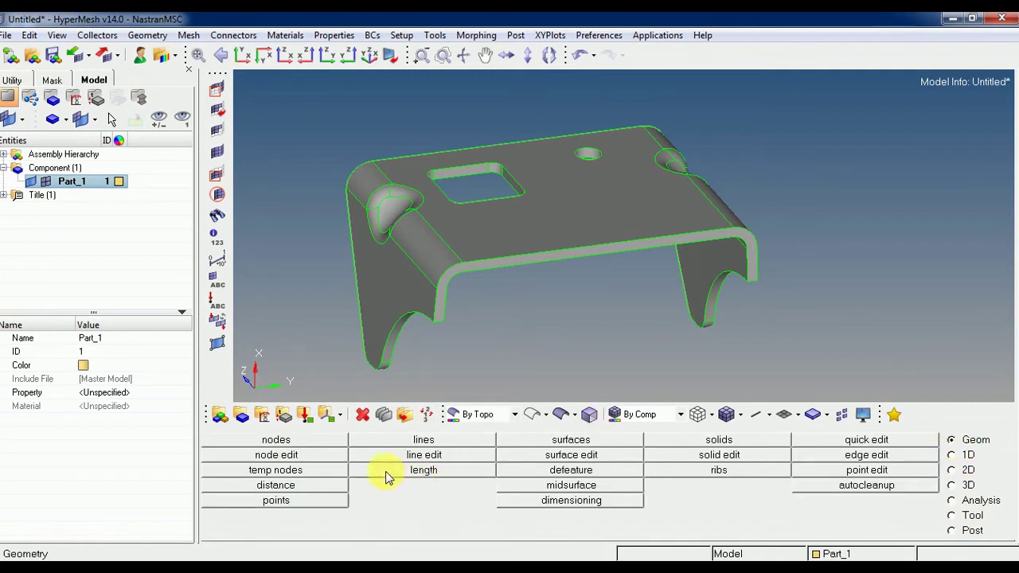
Measure the top plate's long front edge with the length tool: 54.510
left_click(423, 470)
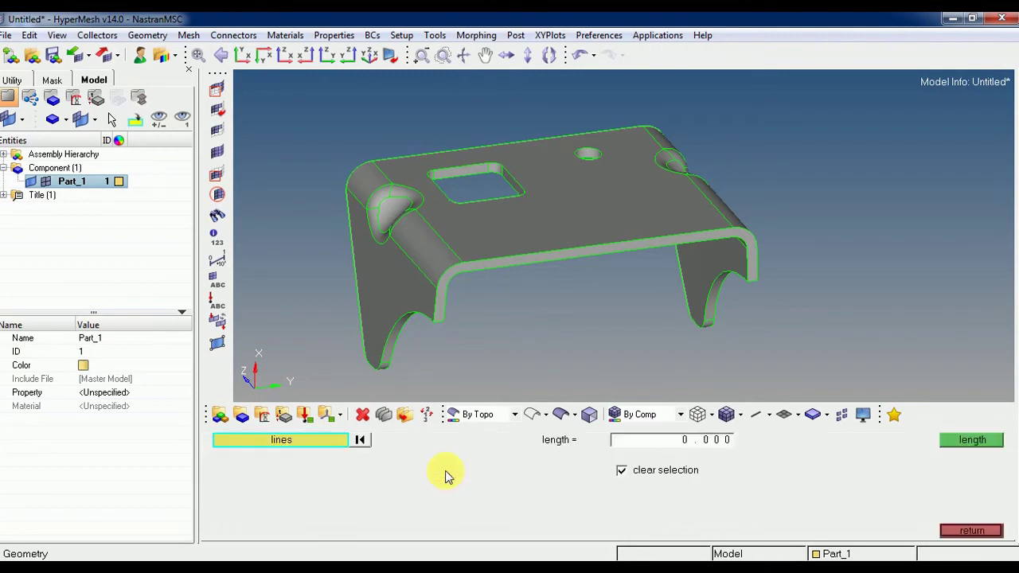
right_click_drag(553, 227, 514, 240, "ctrl")
left_click_drag(516, 243, 553, 246, "ctrl")
scroll(552, 250, "up", 3)
left_click(552, 255)
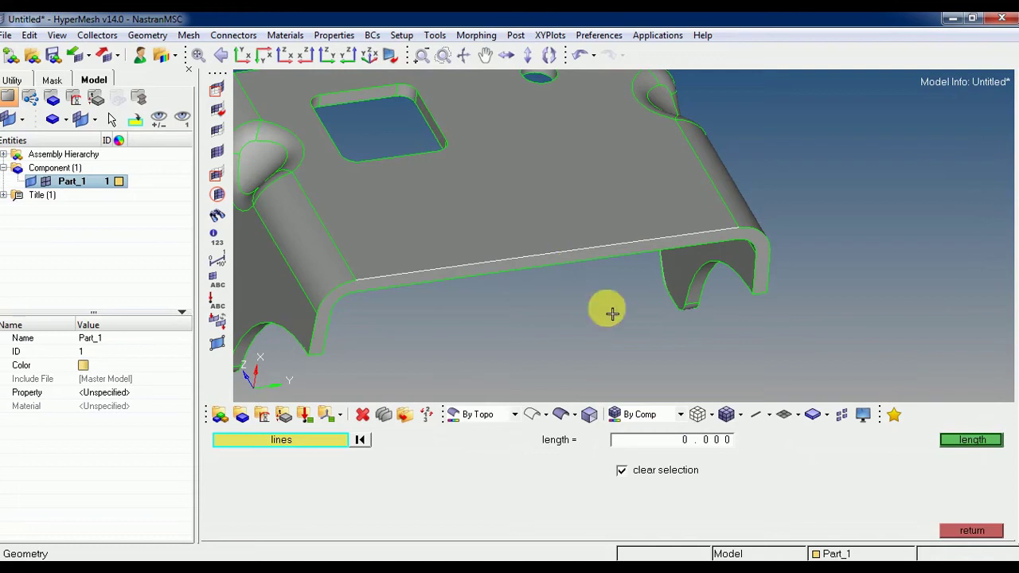
left_click(970, 441)
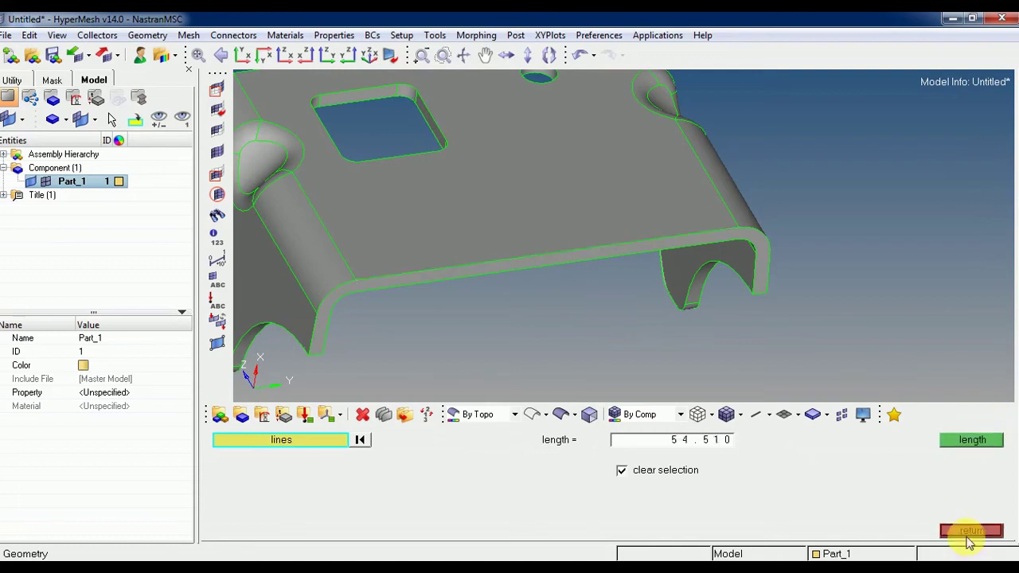
left_click(971, 530)
right_click_drag(562, 164, 610, 167, "ctrl")
scroll(609, 169, "down", 3)
left_click_drag(608, 175, 553, 263, "ctrl")
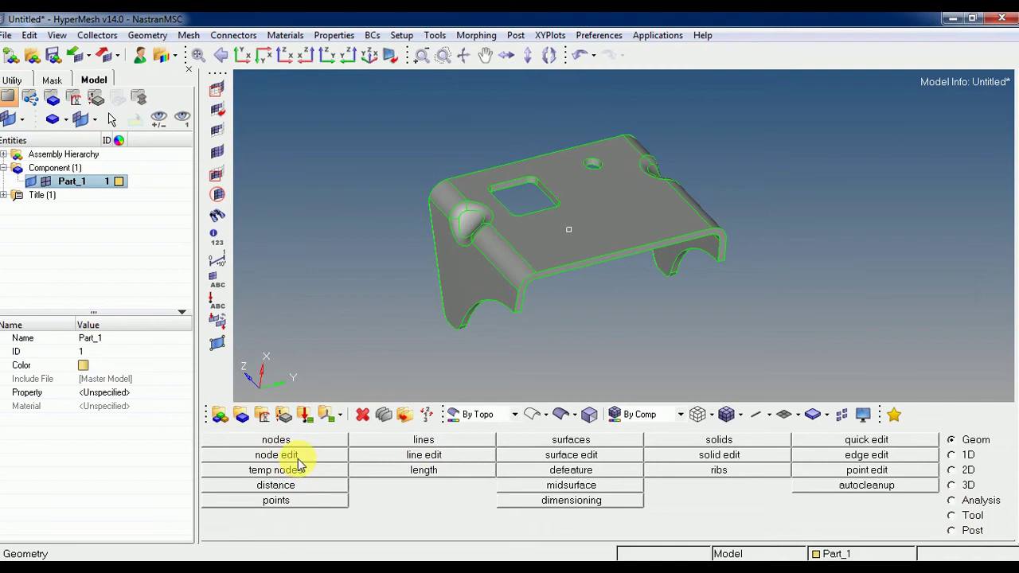
Measure the two-node distance between the corner fillets, getting 54.509 along y
key("F4")
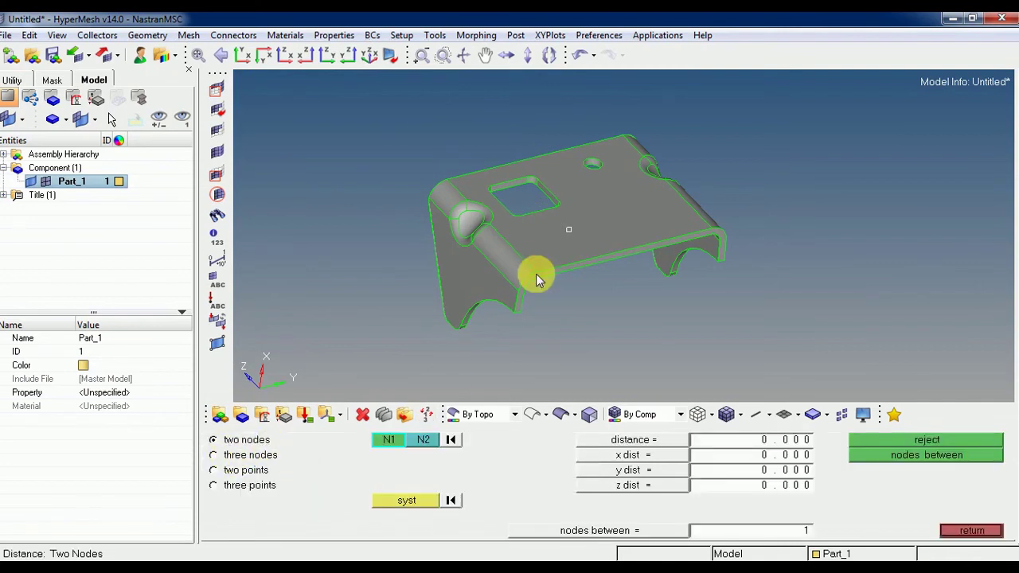
scroll(539, 275, "up", 5)
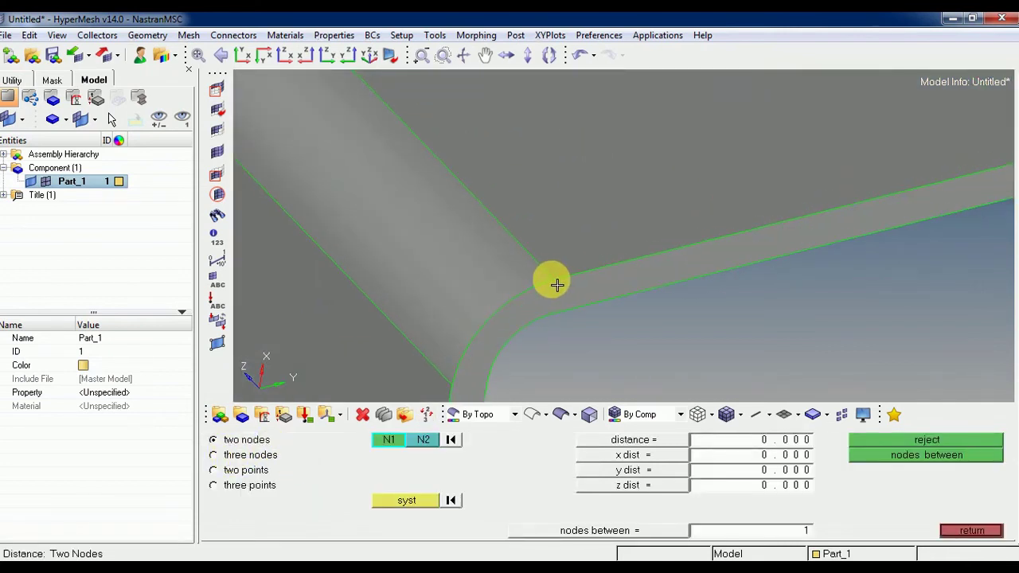
left_click_drag(556, 284, 555, 278)
left_click(559, 284)
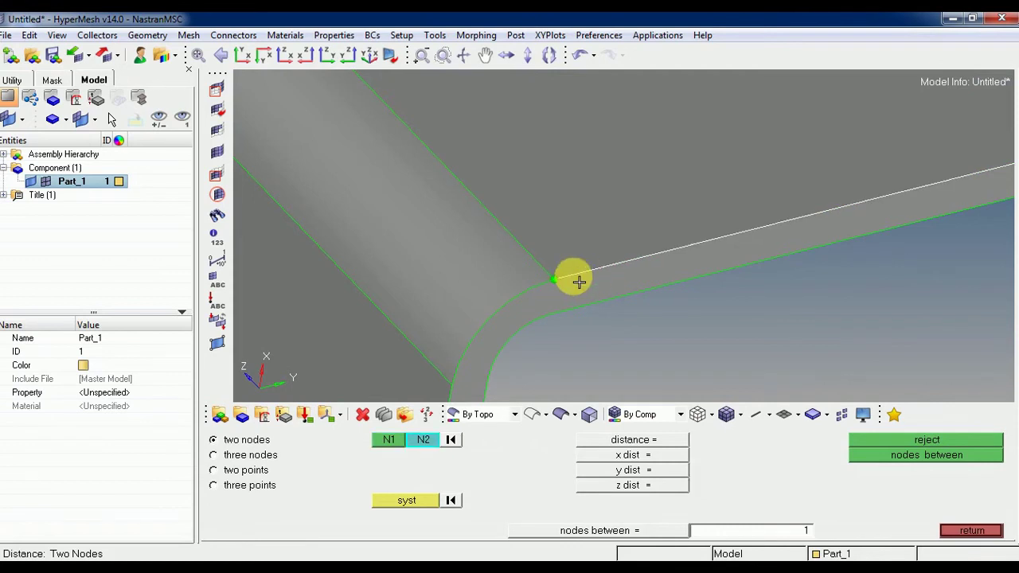
scroll(576, 279, "down", 5)
scroll(763, 223, "up", 5)
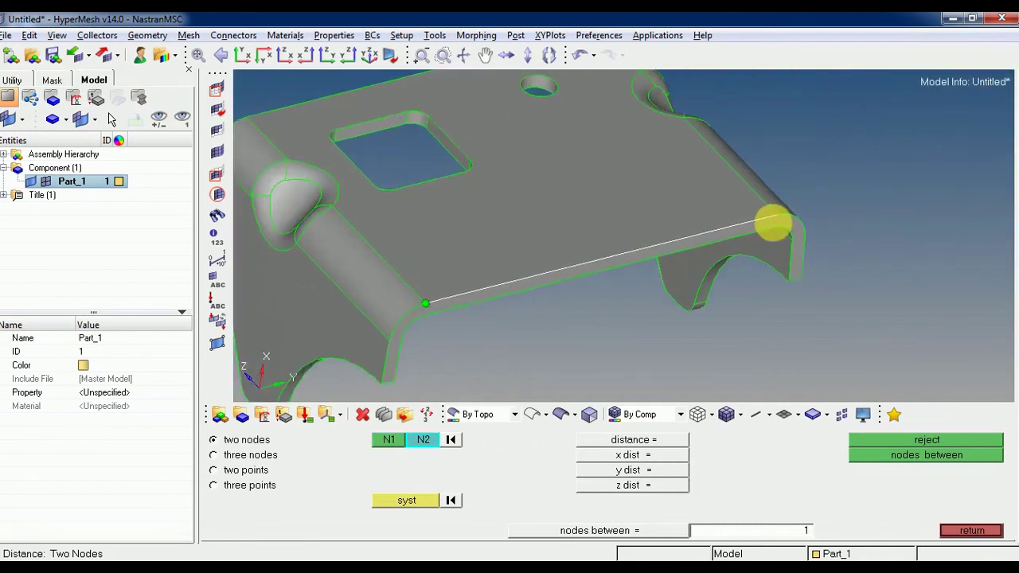
left_click(808, 200)
scroll(780, 221, "down", 4)
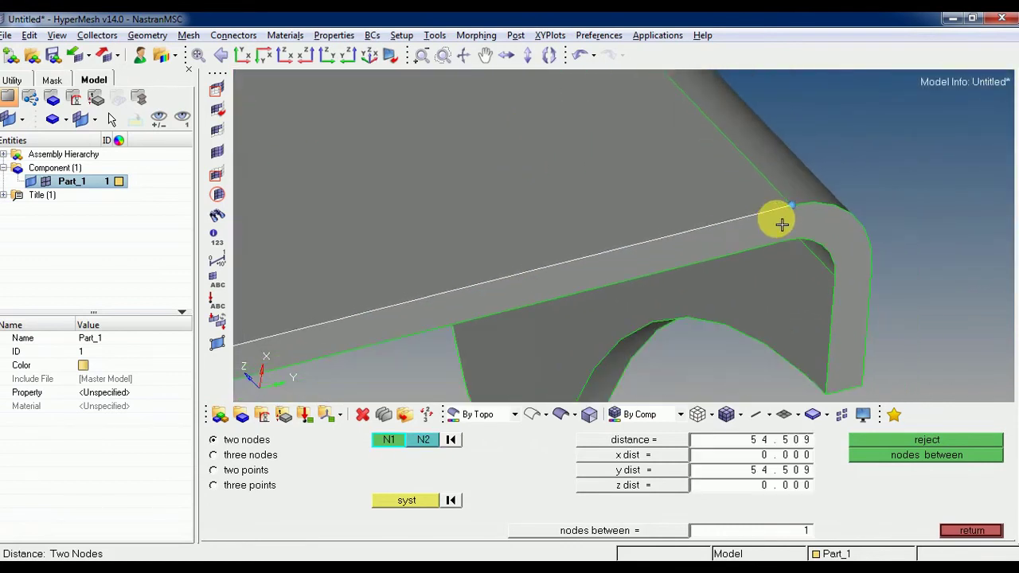
scroll(724, 235, "down", 1)
right_click_drag(625, 239, 661, 234, "ctrl")
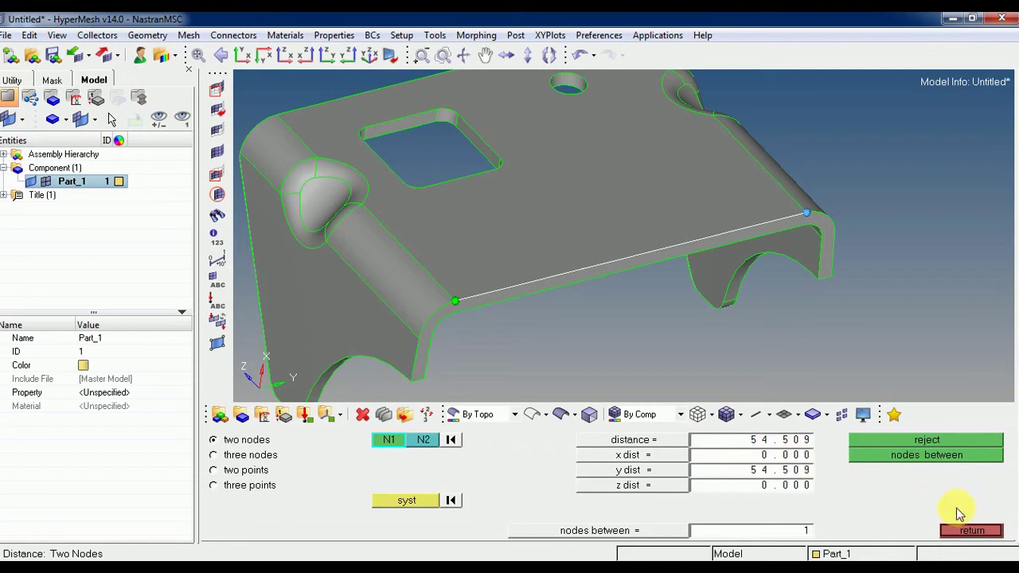
left_click(969, 531)
mouse_move(425, 257)
left_mouse_down("ctrl")
mouse_move(430, 268)
mouse_move(415, 279)
mouse_move(459, 113)
mouse_move(586, 133)
mouse_move(517, 223)
mouse_move(494, 176)
left_mouse_up("ctrl")
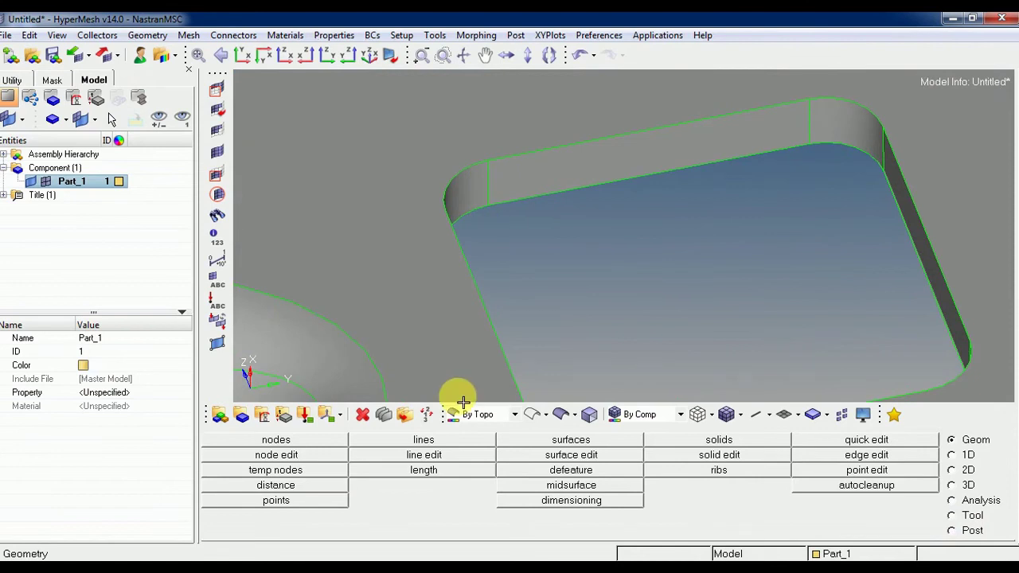
Measure the node distance across the square cutout's rim, reading a 1.955 sheet thickness
key("F4")
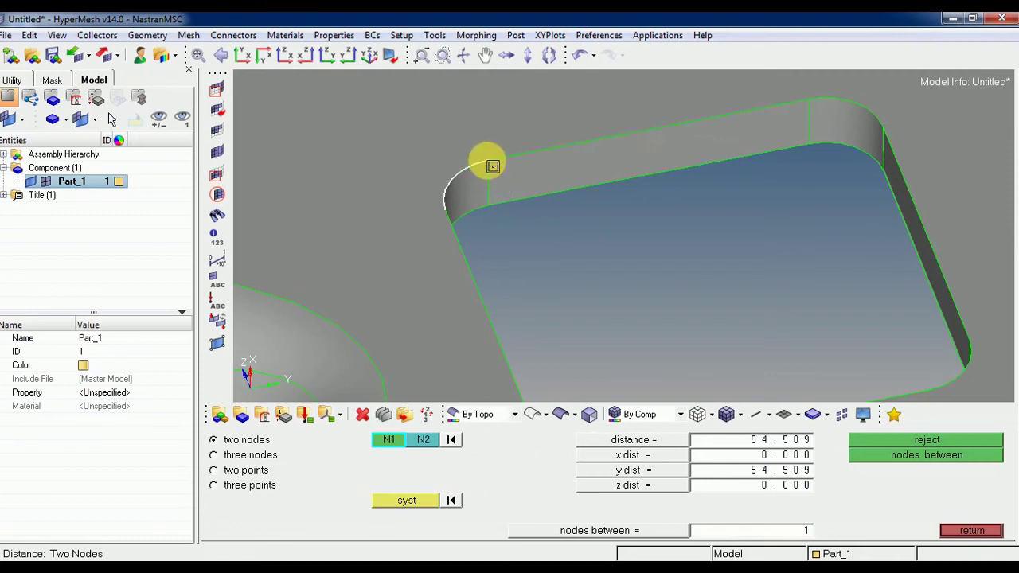
left_click(492, 165)
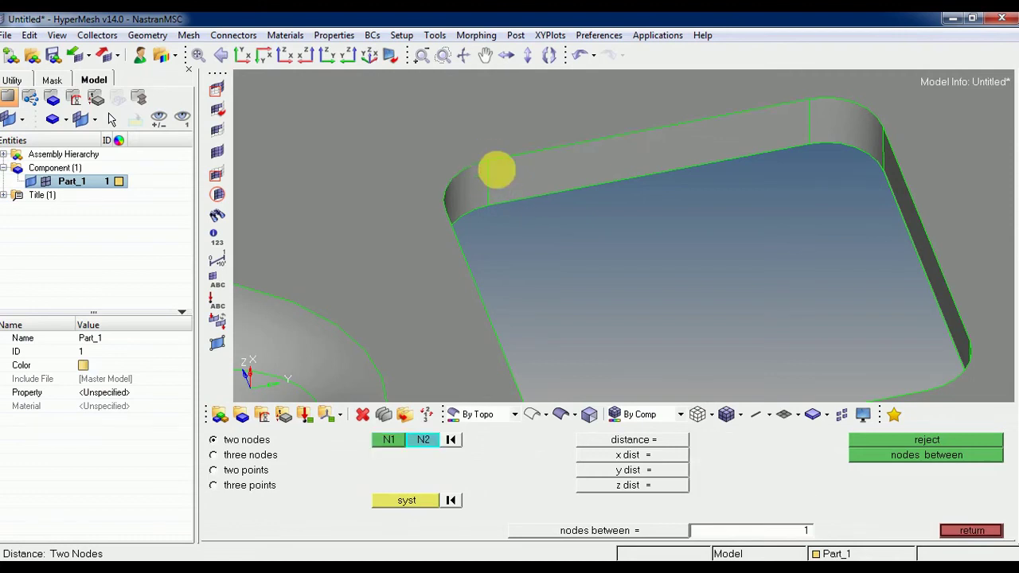
left_click(494, 208)
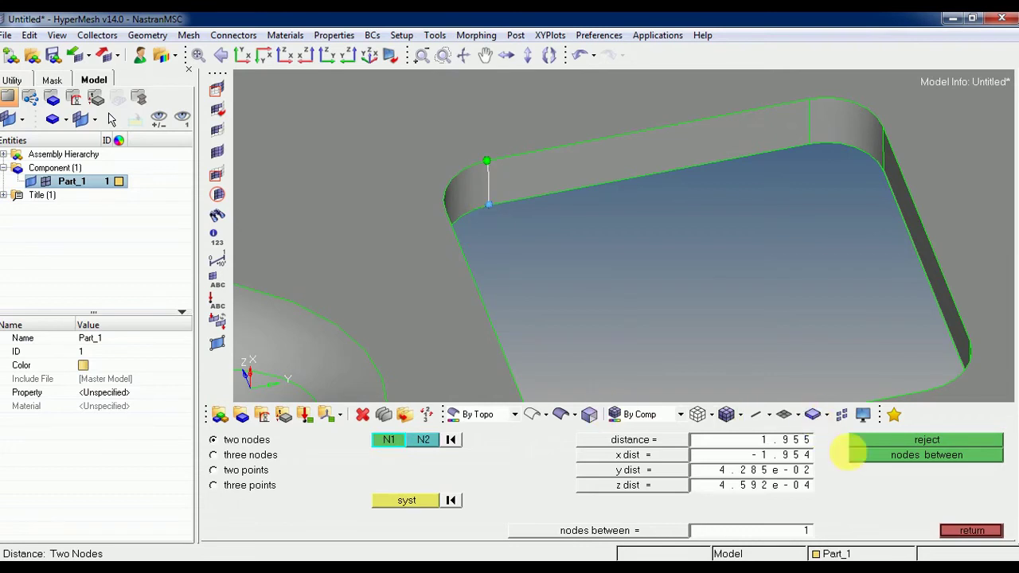
right_click_drag(673, 143, 556, 143, "ctrl")
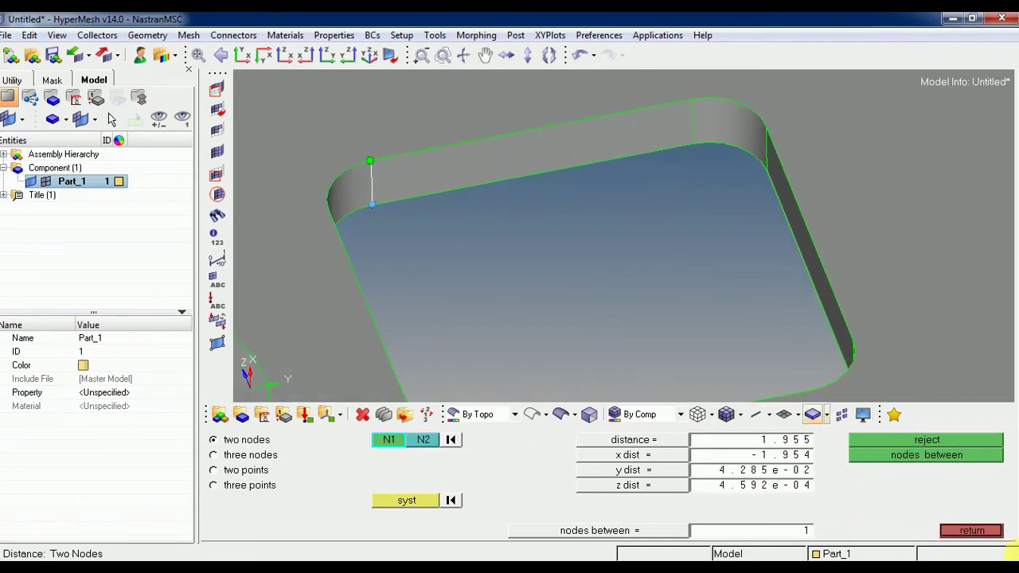
left_click(971, 530)
left_click_drag(659, 170, 663, 291, "ctrl")
mouse_move(753, 287)
left_mouse_down("ctrl")
mouse_move(794, 231)
mouse_move(791, 254)
mouse_move(629, 186)
mouse_move(714, 278)
mouse_move(647, 268)
mouse_move(652, 215)
mouse_move(676, 238)
mouse_move(568, 325)
mouse_move(641, 247)
mouse_move(647, 212)
mouse_move(602, 313)
mouse_move(610, 175)
mouse_move(705, 97)
mouse_move(692, 191)
mouse_move(642, 168)
mouse_move(714, 191)
mouse_move(704, 211)
mouse_move(714, 243)
mouse_move(613, 246)
mouse_move(645, 257)
mouse_move(661, 230)
mouse_move(555, 272)
mouse_move(554, 297)
mouse_move(582, 253)
mouse_move(622, 257)
mouse_move(550, 270)
mouse_move(558, 282)
mouse_move(647, 241)
mouse_move(647, 228)
mouse_move(657, 237)
left_mouse_up("ctrl")
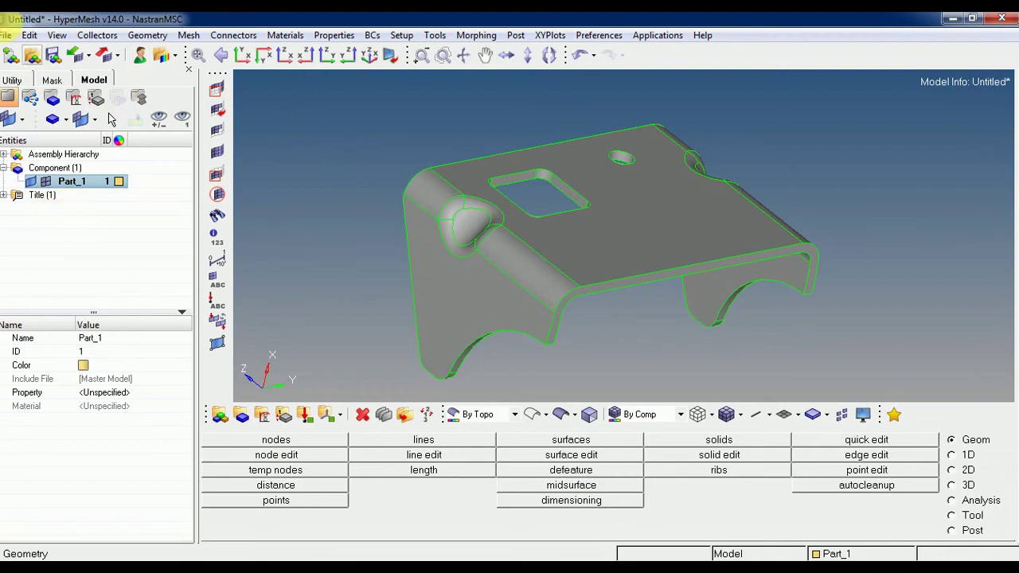
Save the current Part_1 model under the name Plate_01.hm in the Desktop Hypermesh folder
left_click(6, 37)
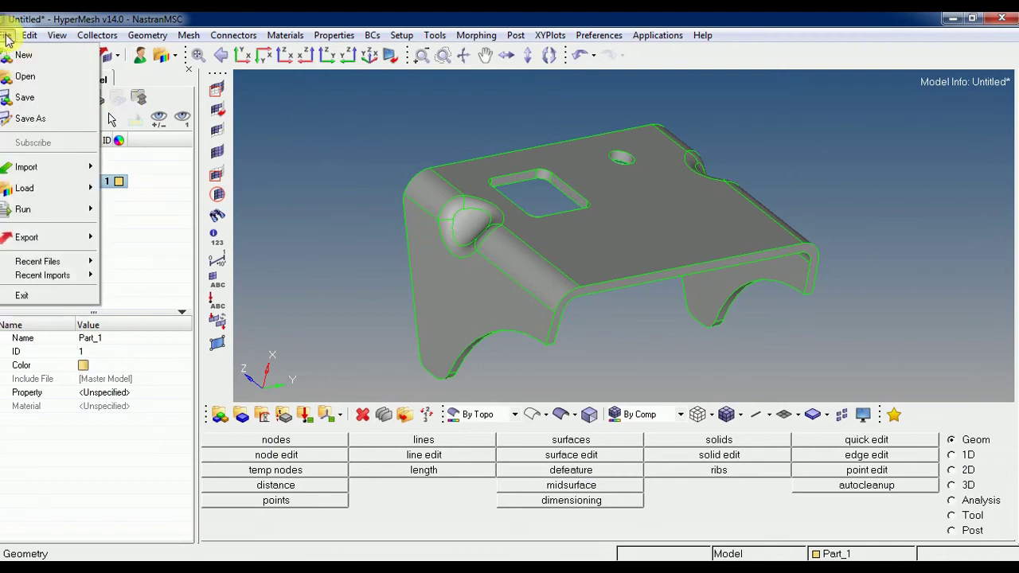
left_click(25, 97)
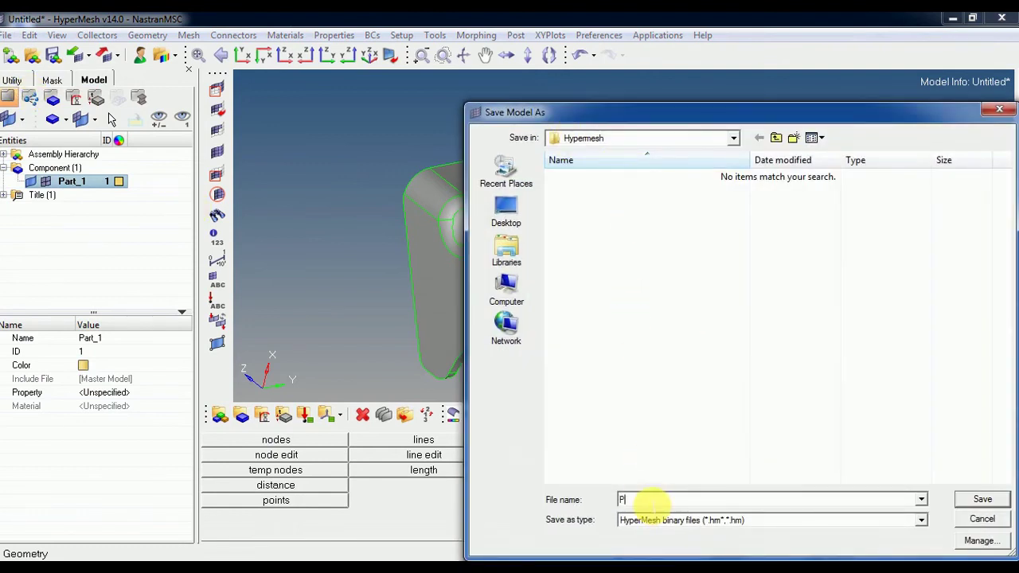
type("PLa")
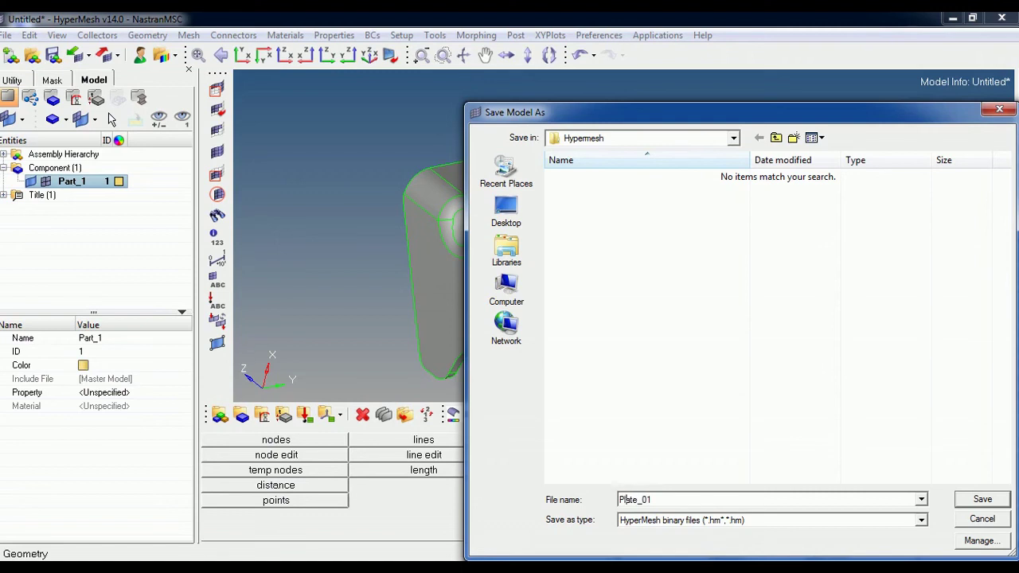
left_click(981, 499)
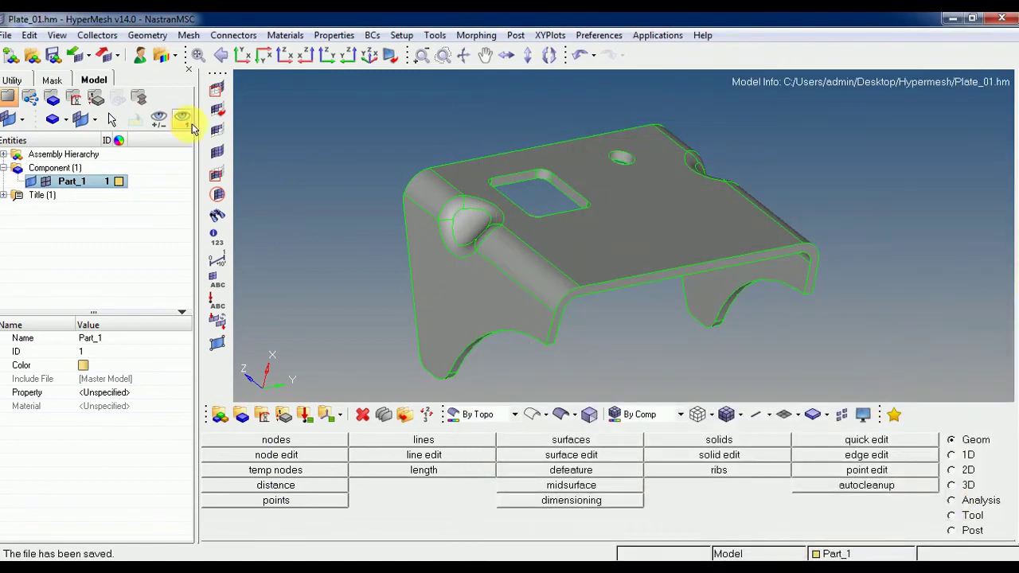
left_click(957, 24)
double_click(544, 97)
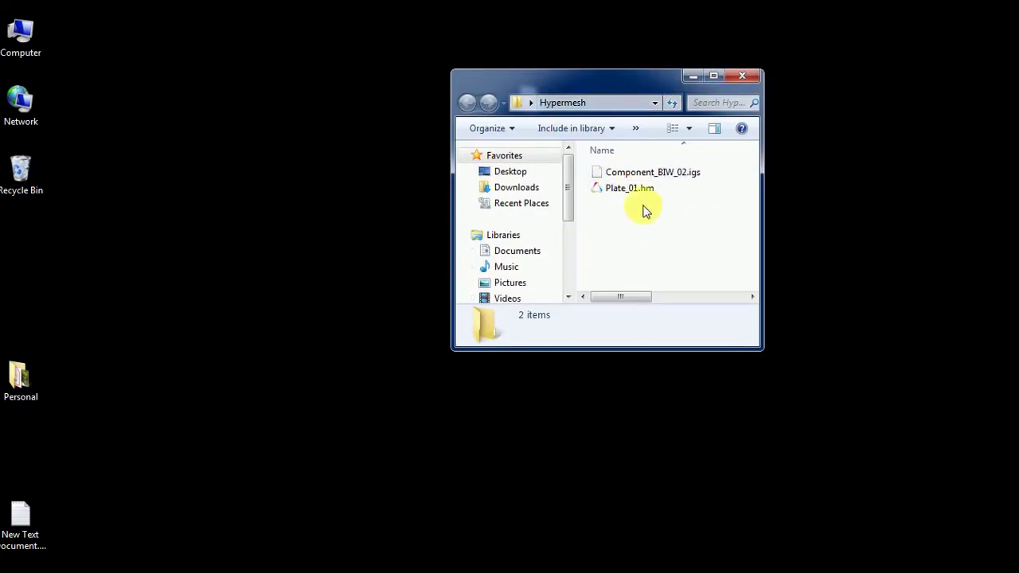
left_click(713, 75)
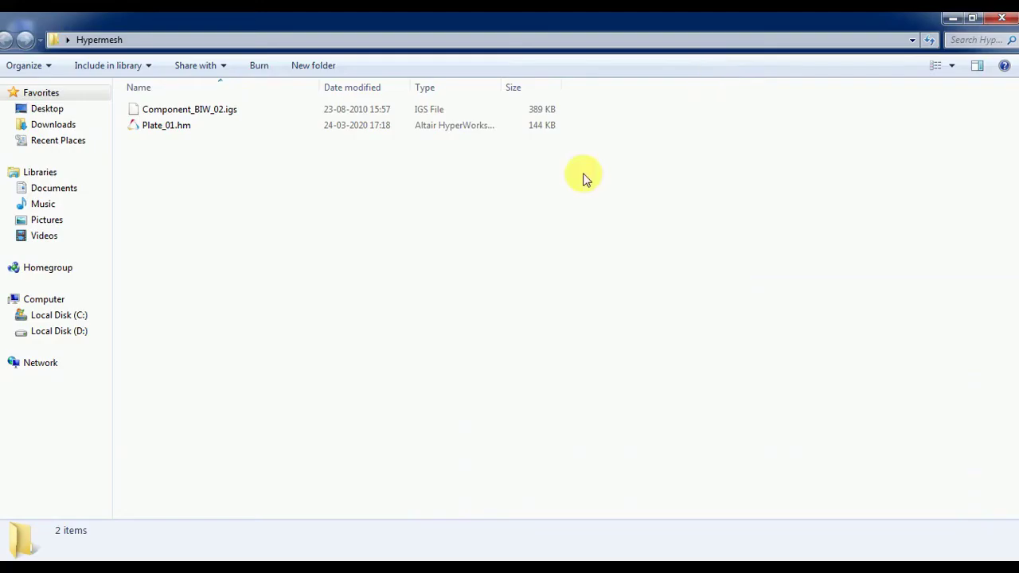
left_click(950, 19)
left_click(334, 561)
Start a new empty model, then open Plate_01.hm from the Hypermesh folder
left_click(11, 36)
left_click(31, 57)
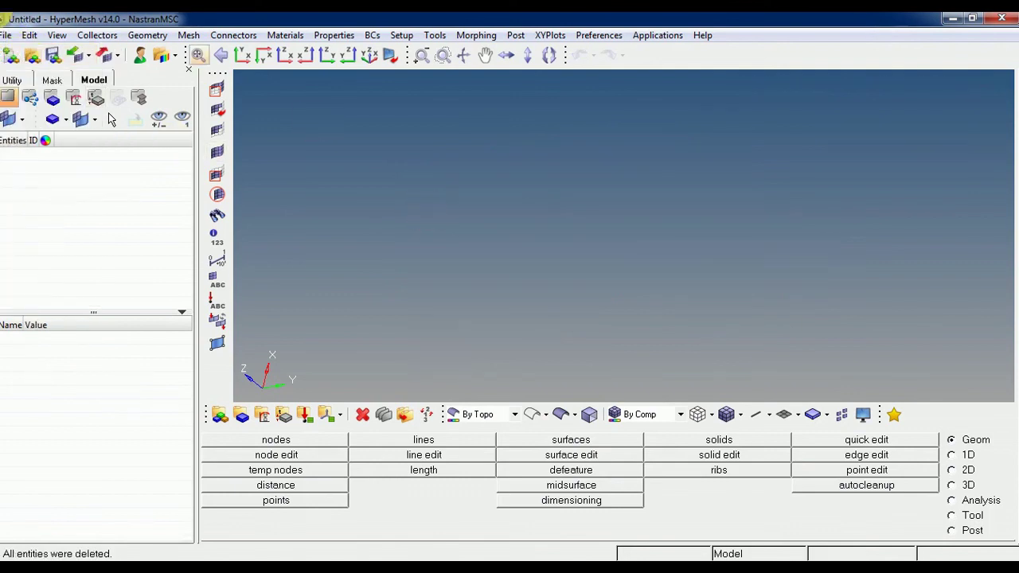
left_click(32, 56)
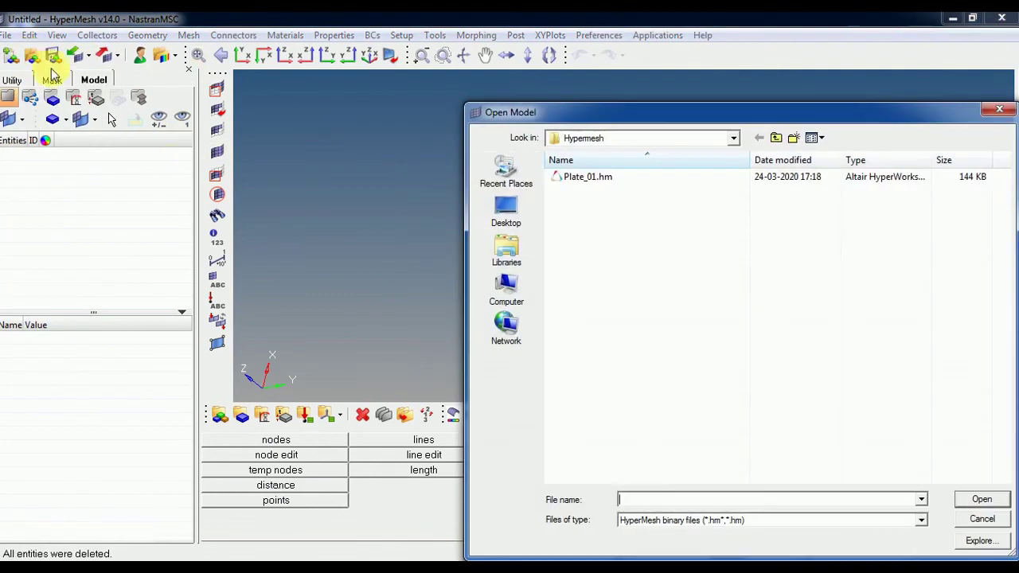
left_click(586, 177)
left_click(979, 501)
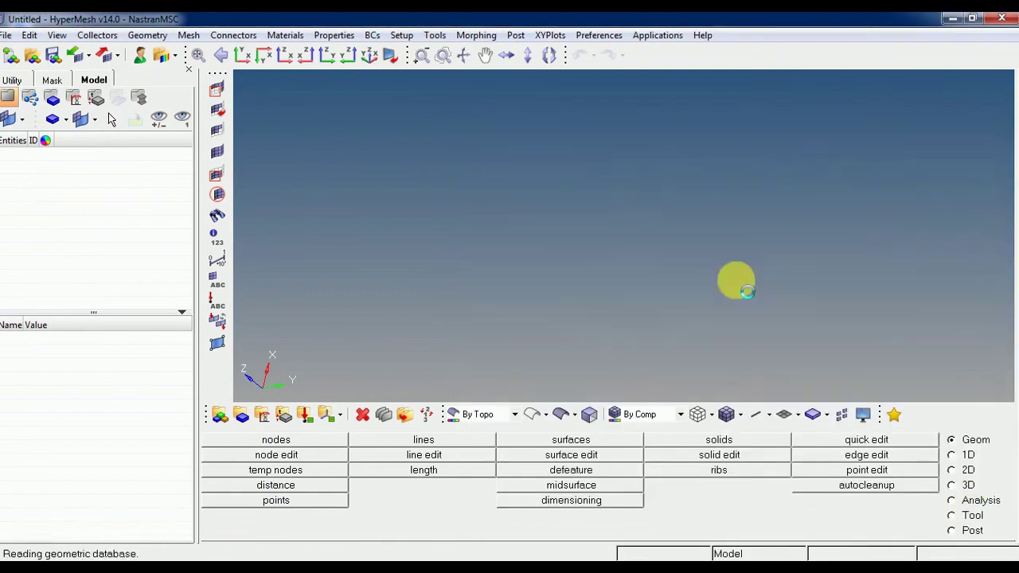
Show Part_1's surfaces shaded and rotate it to view another side
left_click(560, 415)
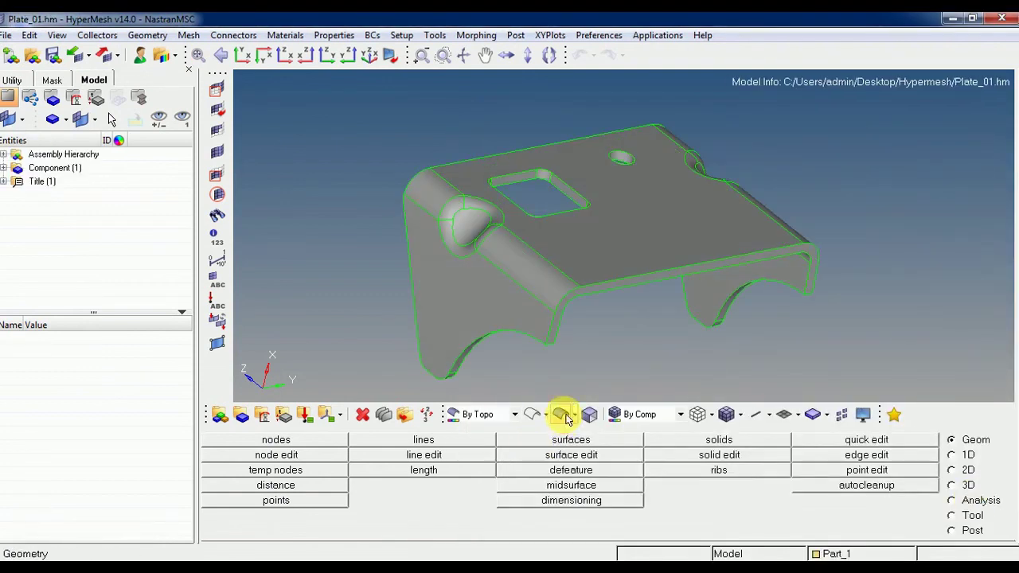
left_click(696, 197, "ctrl")
mouse_move(724, 227)
left_mouse_down("ctrl")
mouse_move(823, 221)
mouse_move(843, 179)
mouse_move(642, 214)
mouse_move(675, 294)
mouse_move(578, 286)
mouse_move(602, 272)
left_mouse_up("ctrl")
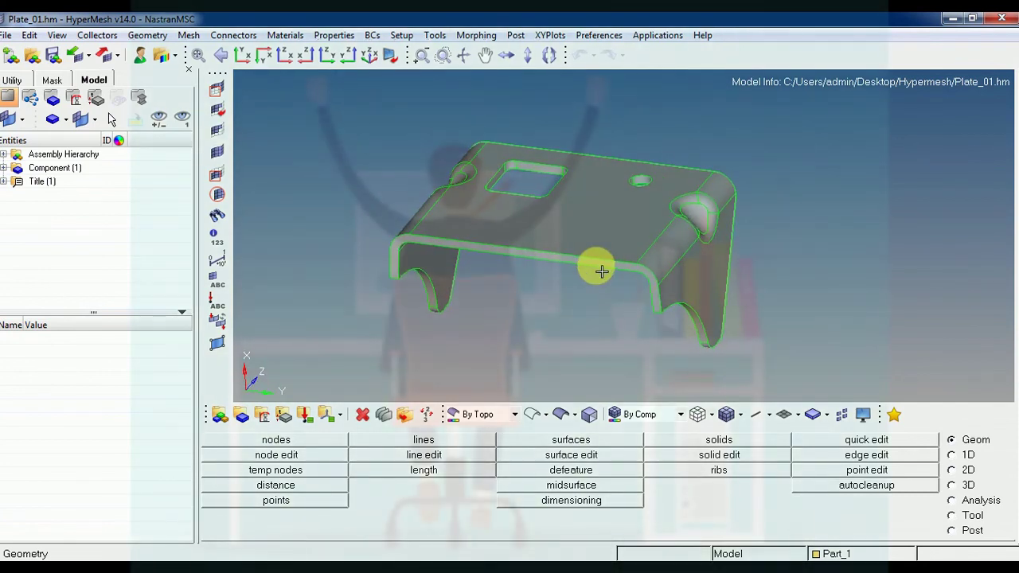